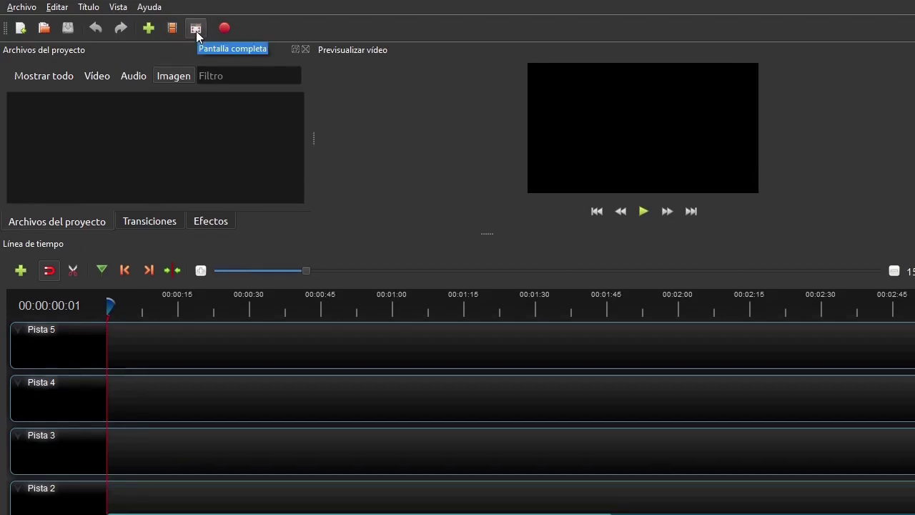
- Leave full-screen mode and maximize the editor window
click(195, 29)
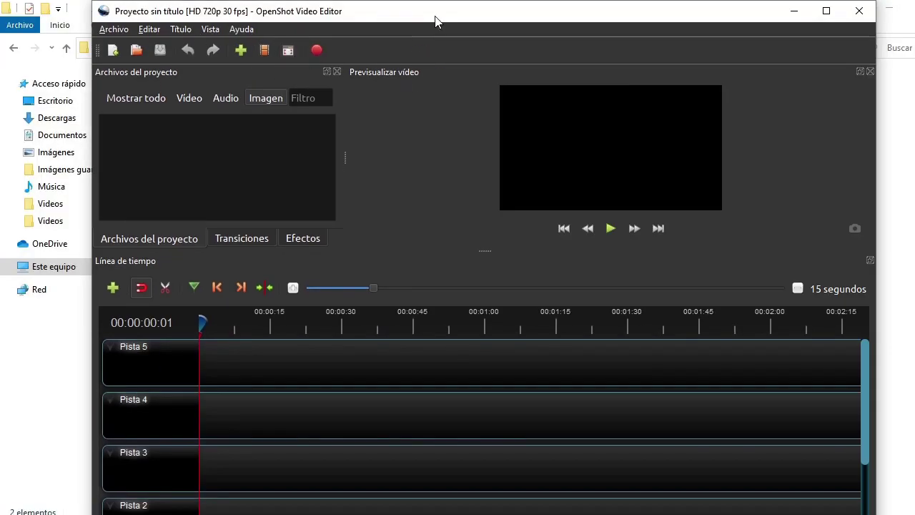
double_click(436, 16)
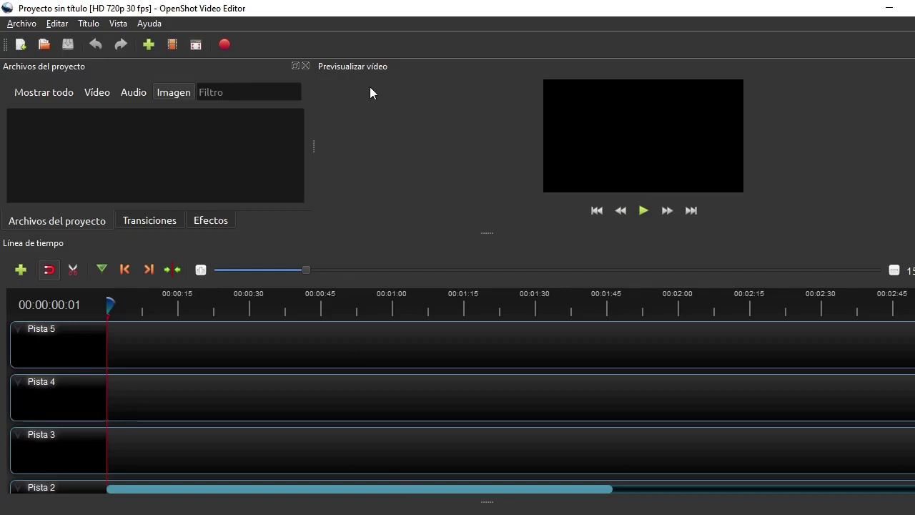
click(149, 87)
- Import the mixing-desk-351478_1920 image from the Imágenes guardadas folder into the project
click(148, 46)
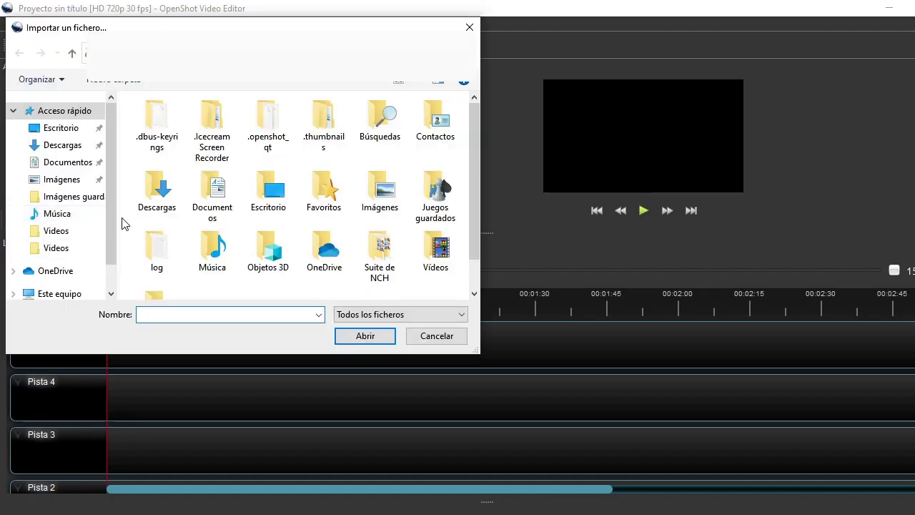
scroll(67, 264, down, 1)
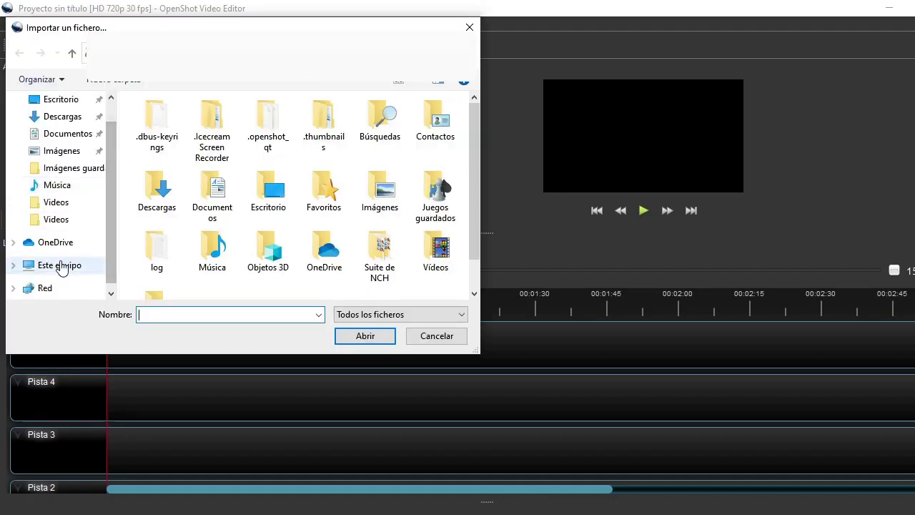
click(61, 266)
double_click(203, 254)
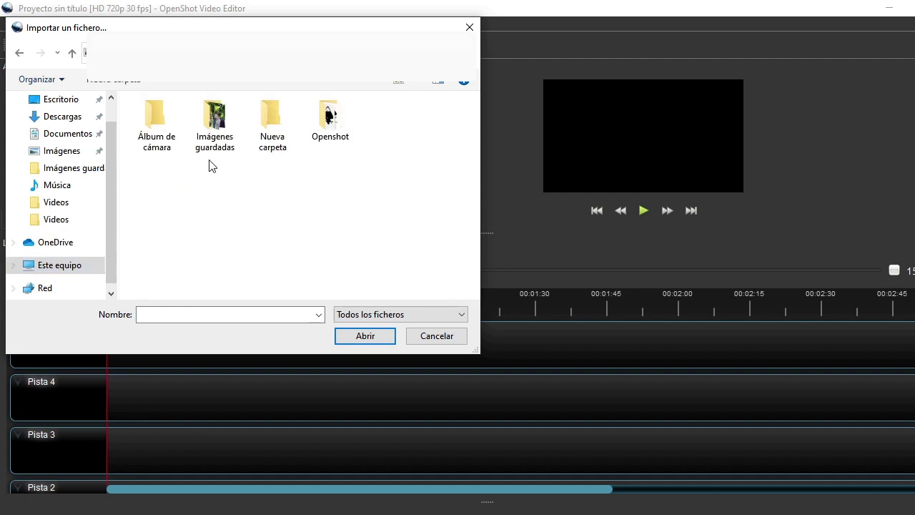
double_click(212, 150)
double_click(170, 244)
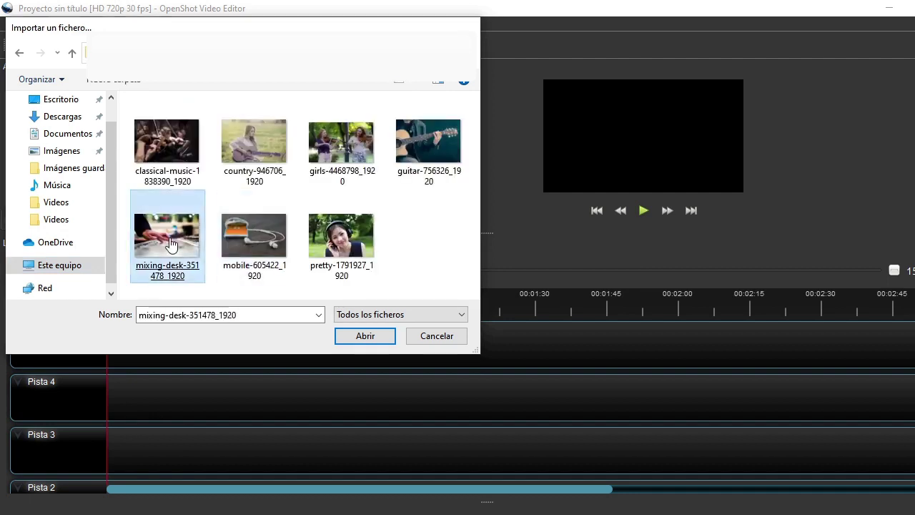
- Import all seven images from the Imágenes guardadas folder and show every file type in the project files
click(148, 45)
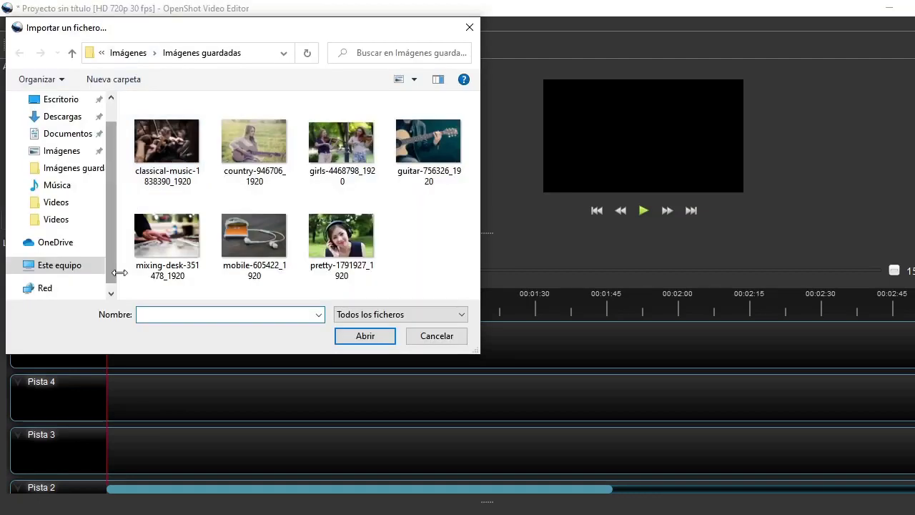
drag(120, 283, 465, 100)
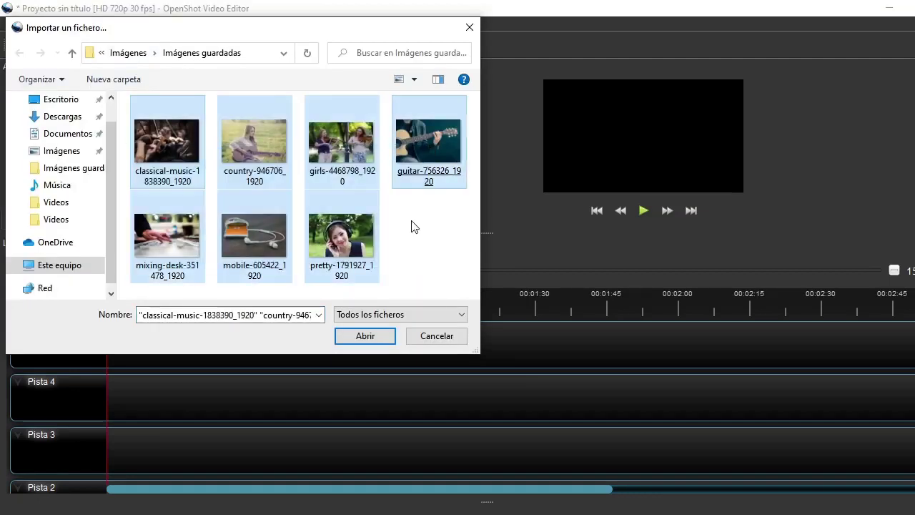
click(371, 337)
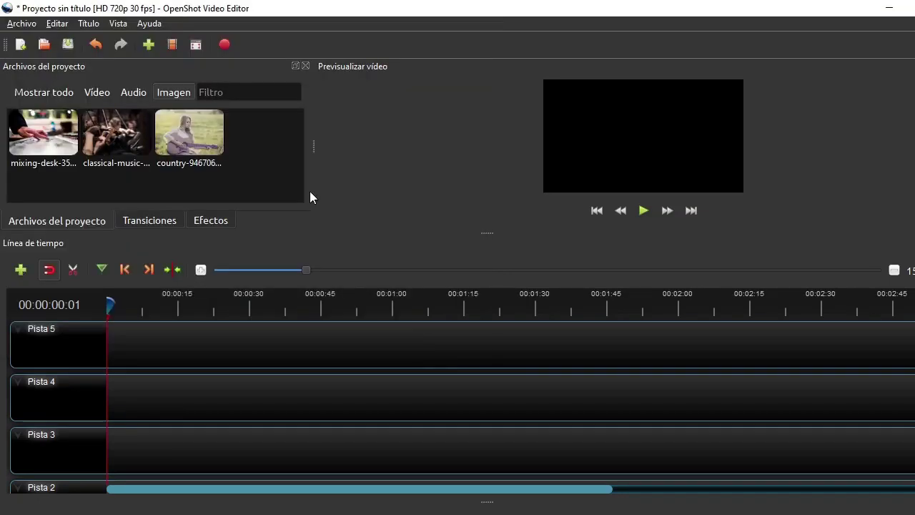
click(38, 85)
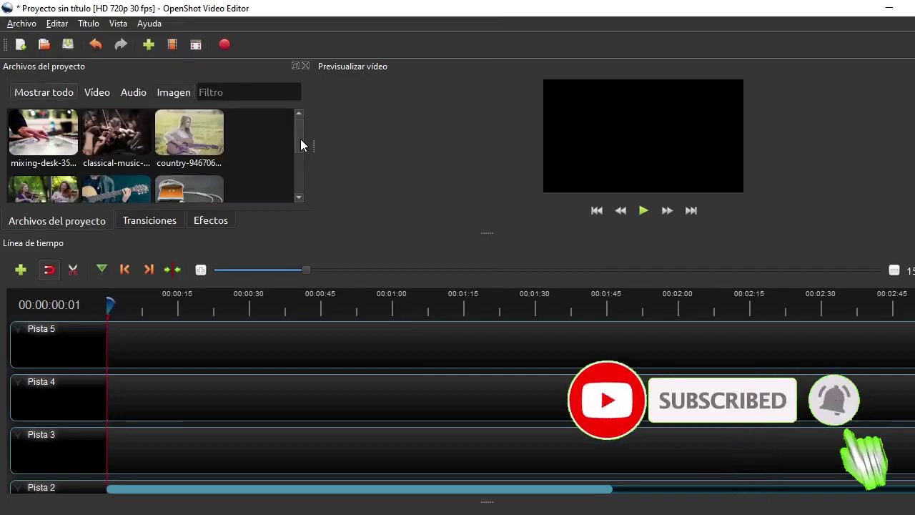
scroll(300, 147, down, 3)
- Import all seven clips, from Disco Ball - 5154 to Turntable - 10856, from the Videos folder inside Vídeos
click(148, 45)
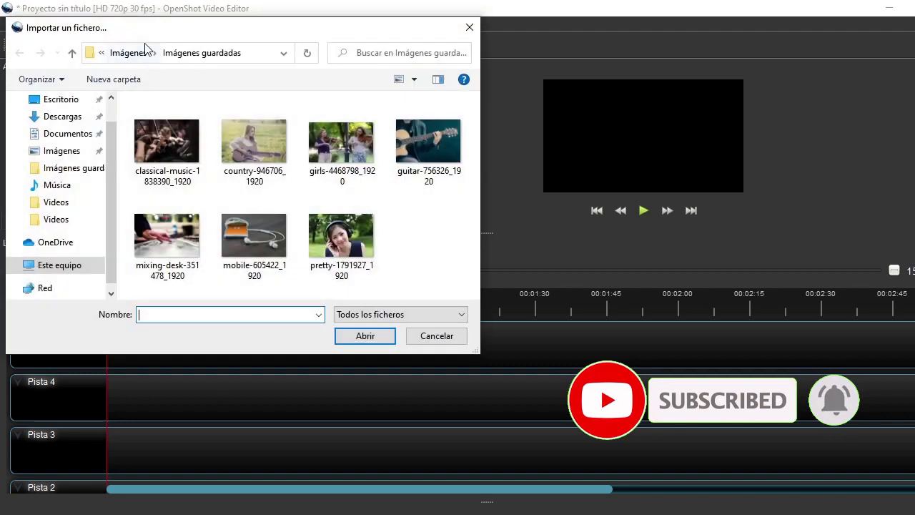
scroll(108, 256, down, 1)
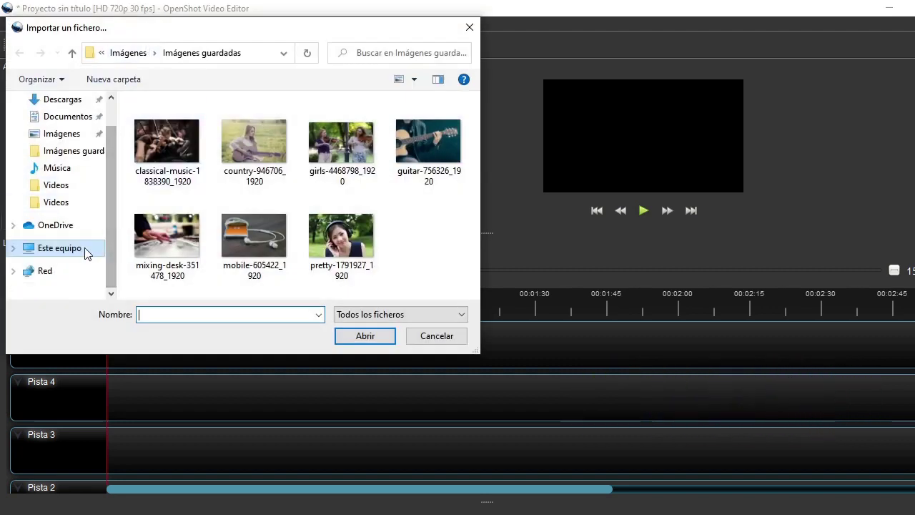
click(84, 251)
scroll(236, 250, down, 2)
double_click(191, 226)
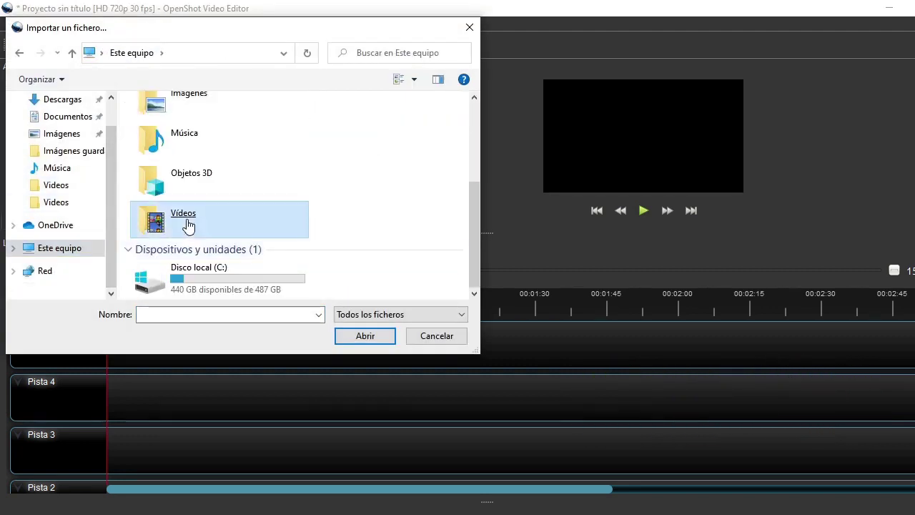
double_click(191, 245)
drag(127, 289, 418, 136)
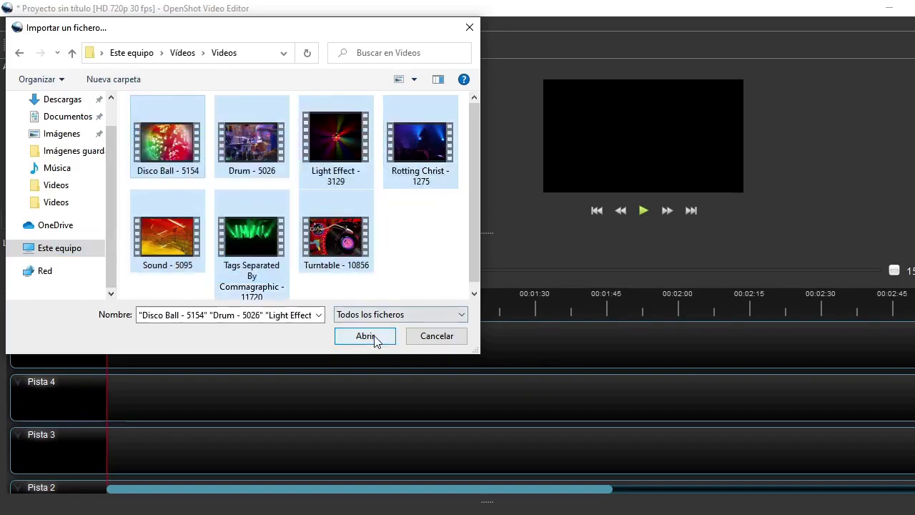
click(373, 335)
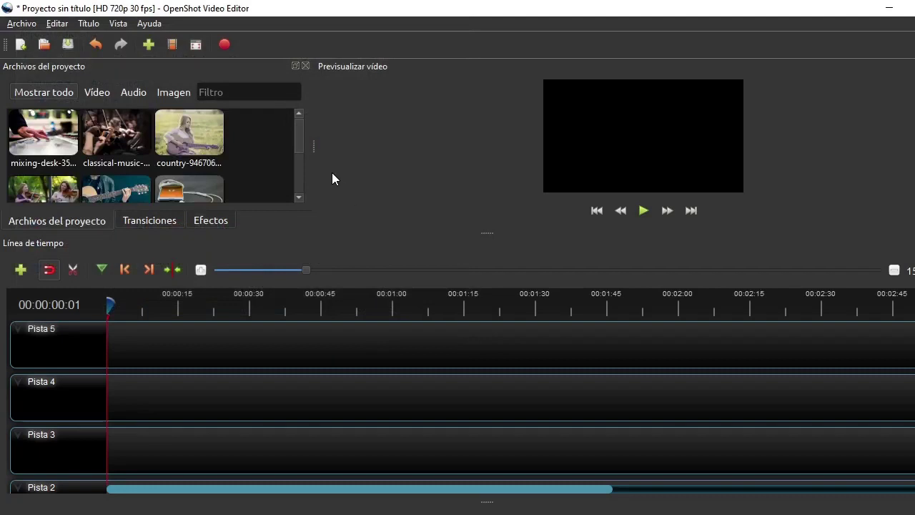
- Import the Sonido.mp3 audio file from the Música folder into the project
click(149, 45)
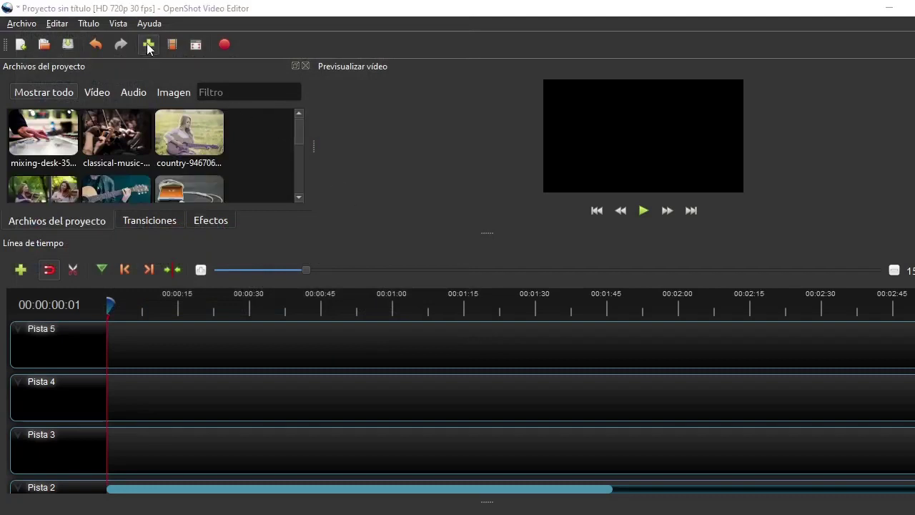
scroll(72, 214, down, 1)
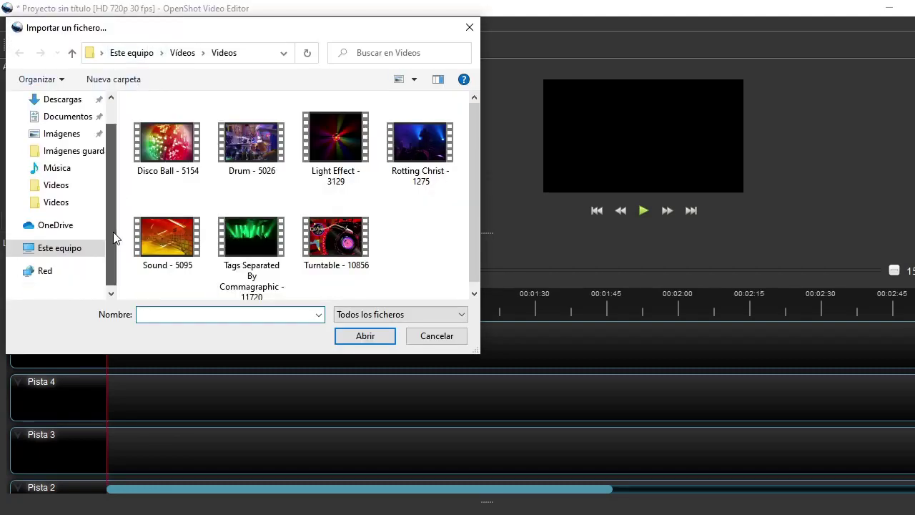
click(79, 253)
double_click(190, 200)
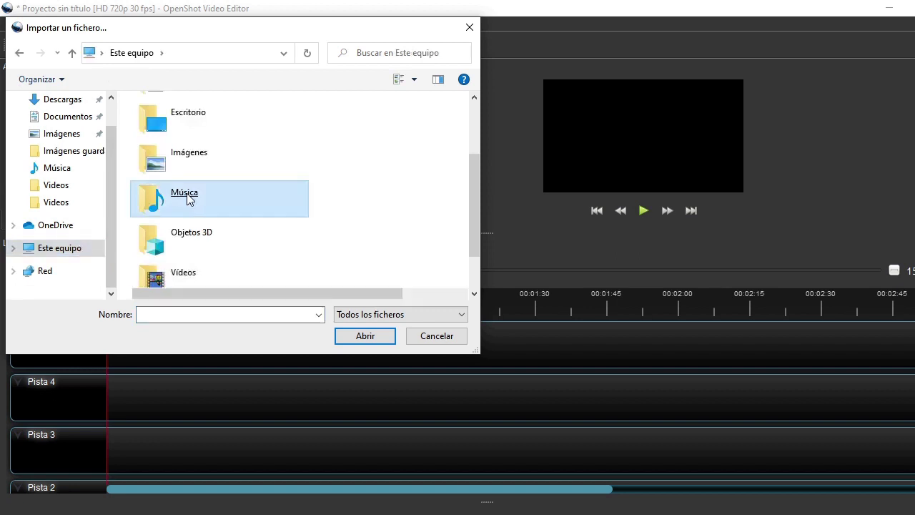
double_click(157, 151)
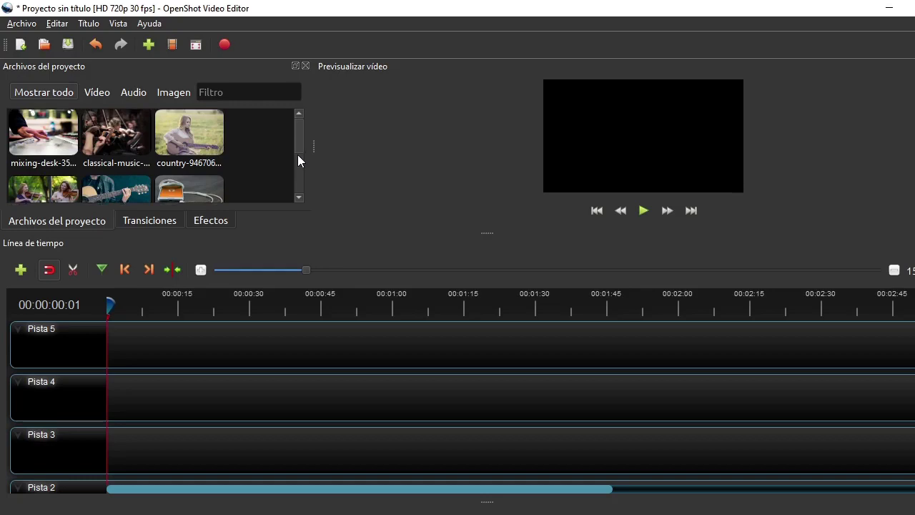
- Look through all the imported project files, filtering them by video, audio and image
scroll(296, 188, down, 1)
scroll(297, 180, up, 1)
scroll(295, 188, down, 3)
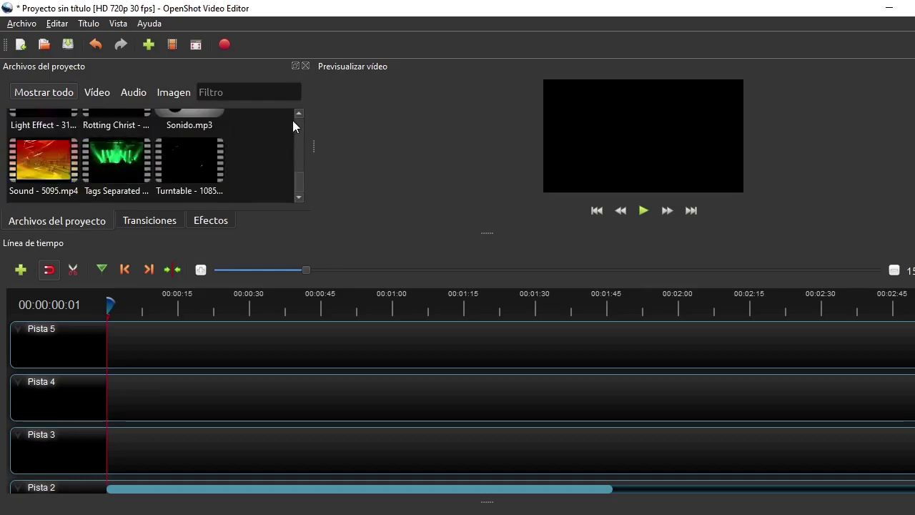
drag(297, 184, 293, 106)
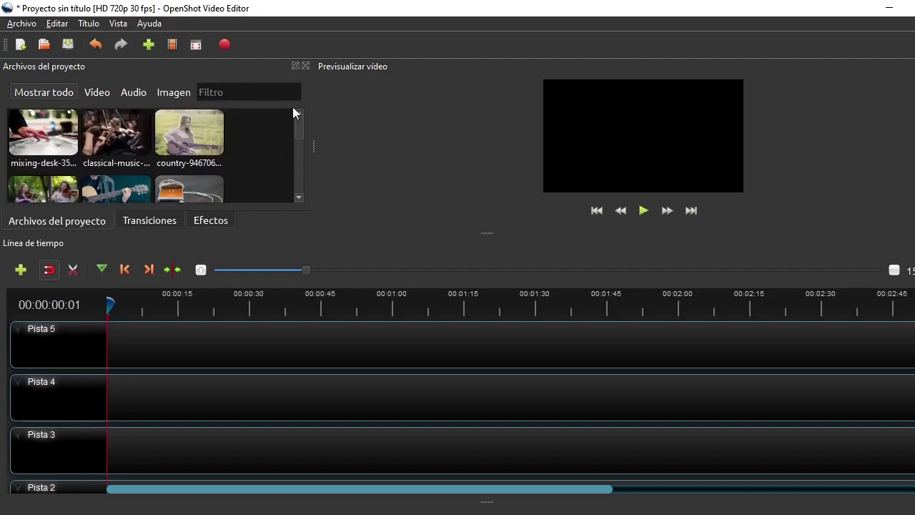
click(100, 92)
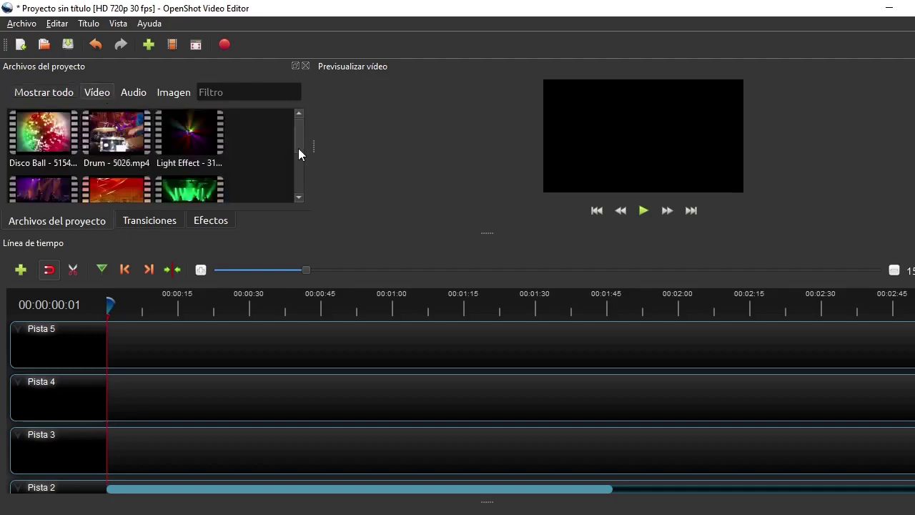
click(135, 93)
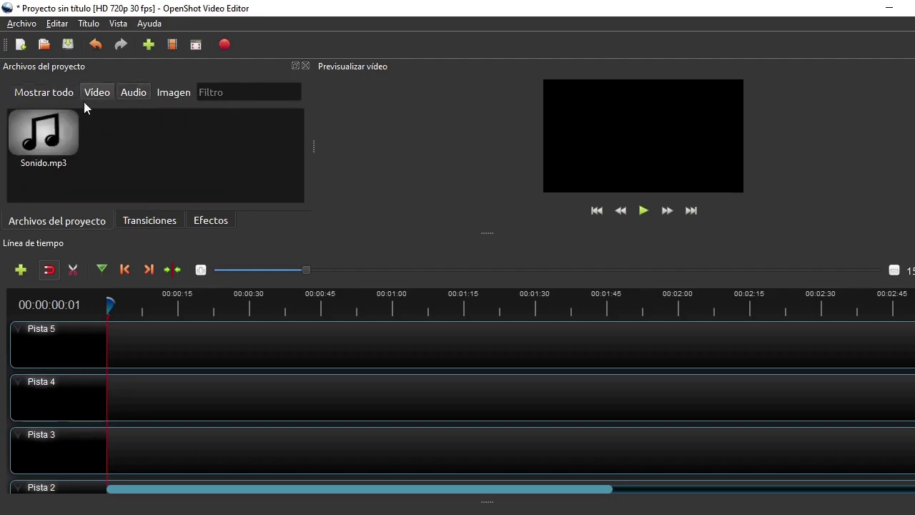
click(172, 92)
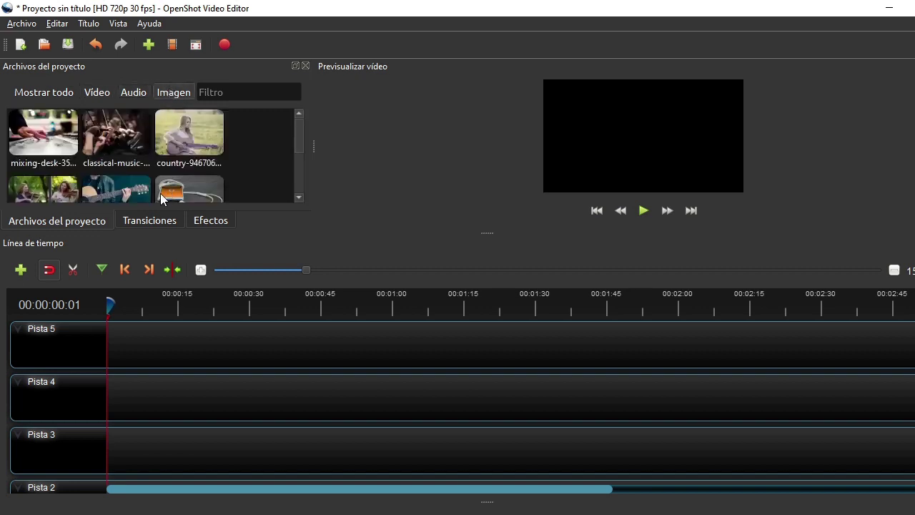
- Place the Tags Separated video at the start of Pista 4 and the country-946706 image on the same track at about 18 s
click(100, 93)
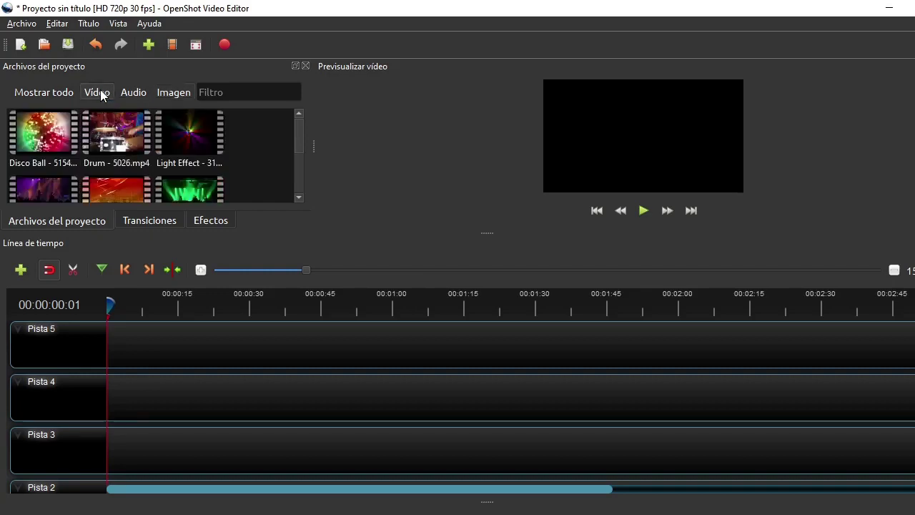
scroll(299, 146, down, 1)
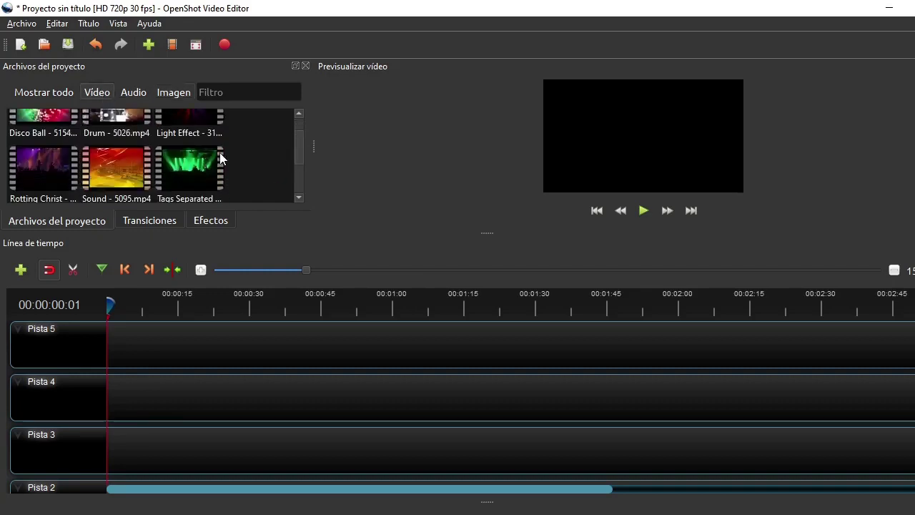
drag(202, 166, 78, 384)
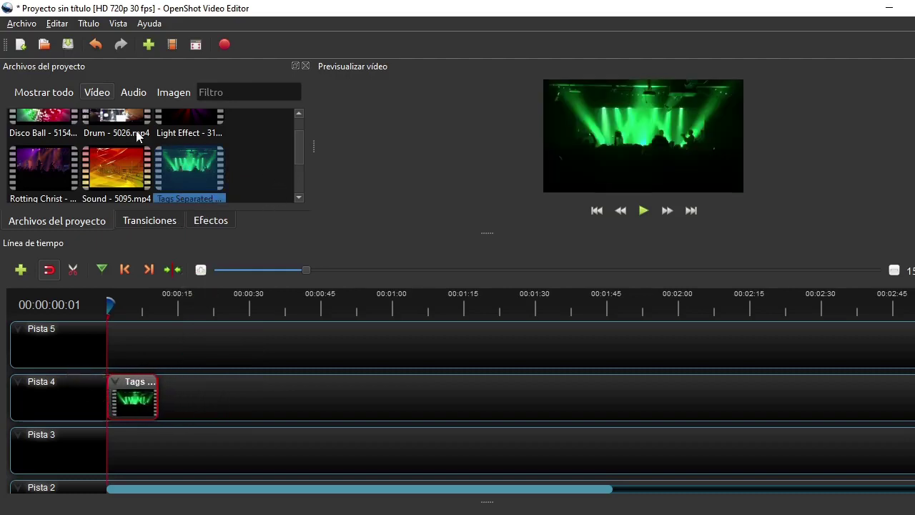
click(176, 87)
drag(191, 130, 191, 383)
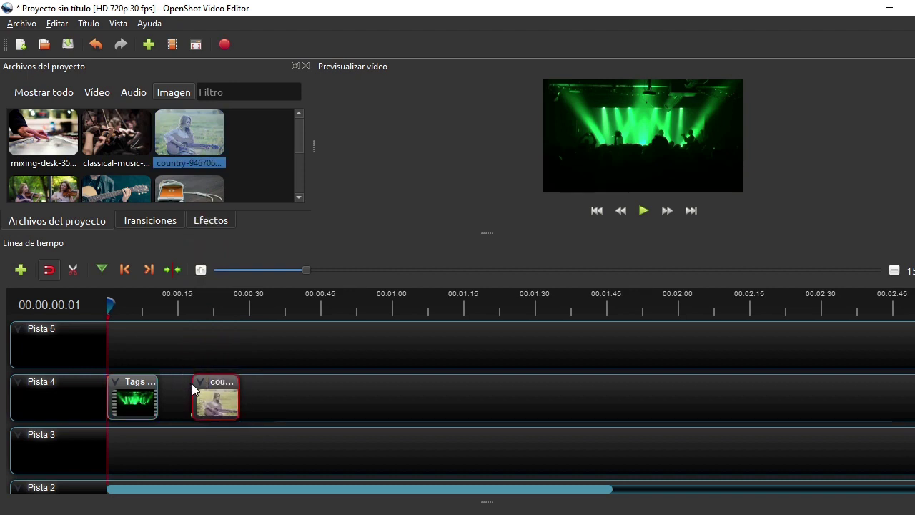
- Apply the Mostrar todo (distorsionar) layout to the country image clip and move it to overlap the end of the Tags Separated clip
click(211, 307)
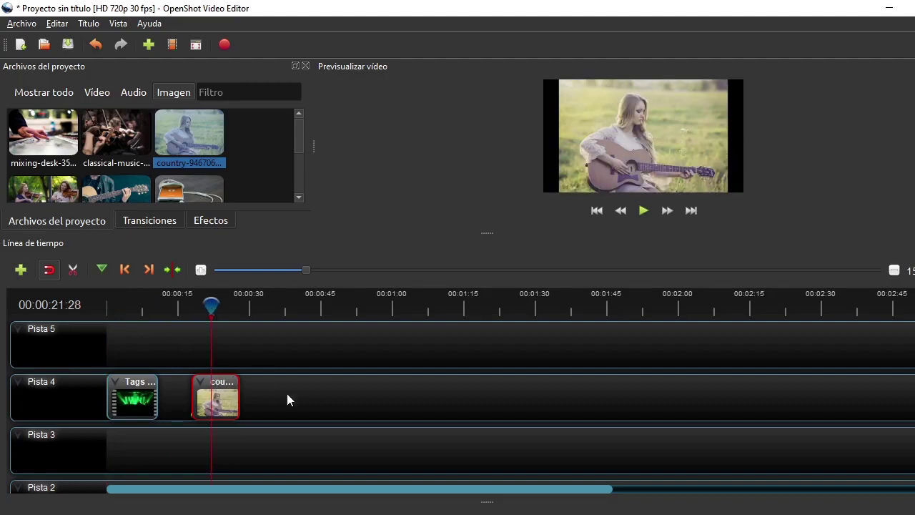
right_click(232, 396)
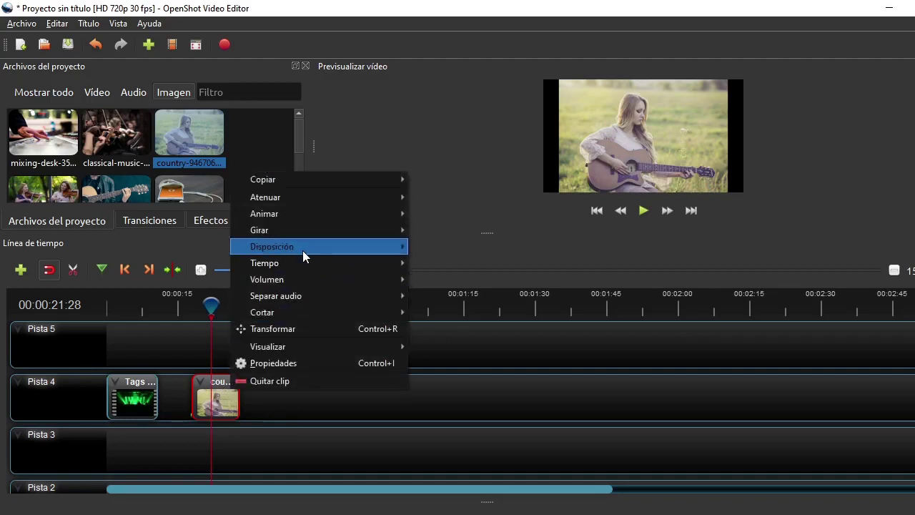
mouse_move(303, 249)
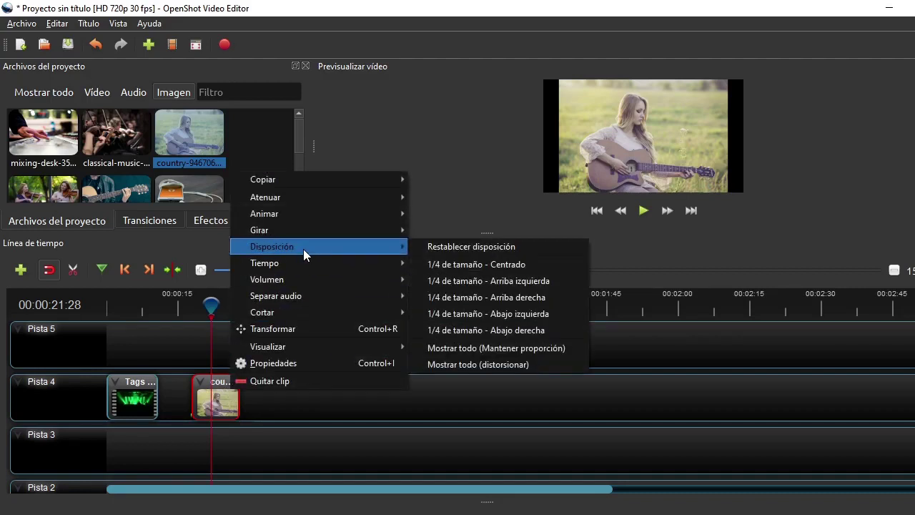
click(469, 364)
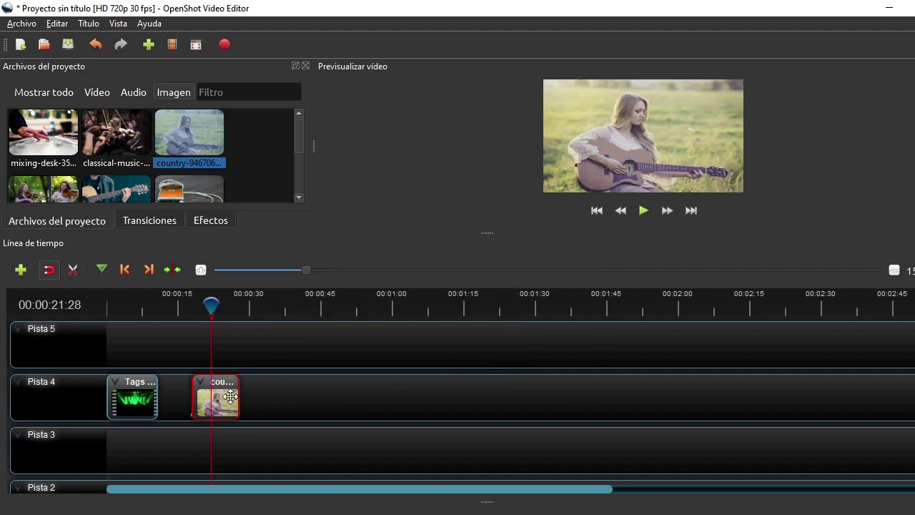
drag(230, 396, 186, 394)
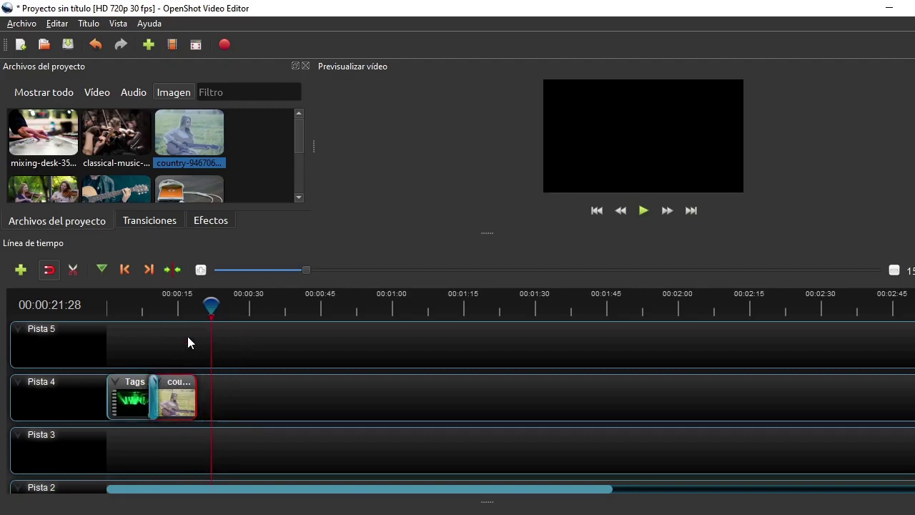
- Place the girls-4468798 image on Pista 4 at about 25 s, with the playhead over the clip
scroll(303, 146, down, 1)
drag(55, 173, 251, 402)
drag(210, 306, 248, 306)
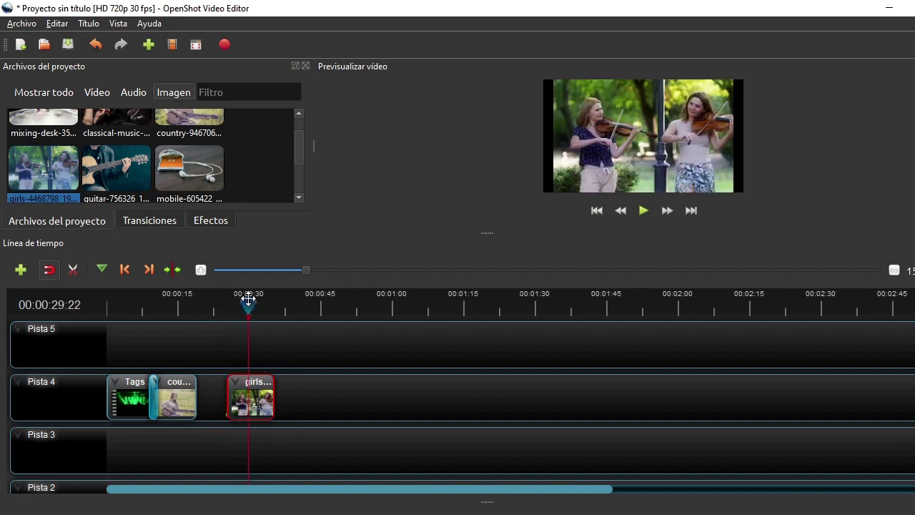
- Apply the Mostrar todo (distorsionar) layout to the girls clip and move it to overlap the end of the country clip
right_click(259, 392)
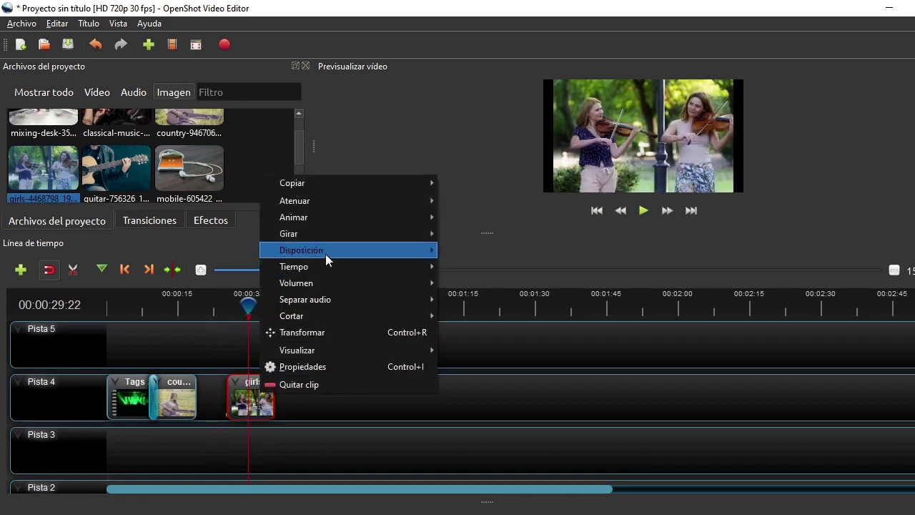
mouse_move(416, 250)
click(486, 368)
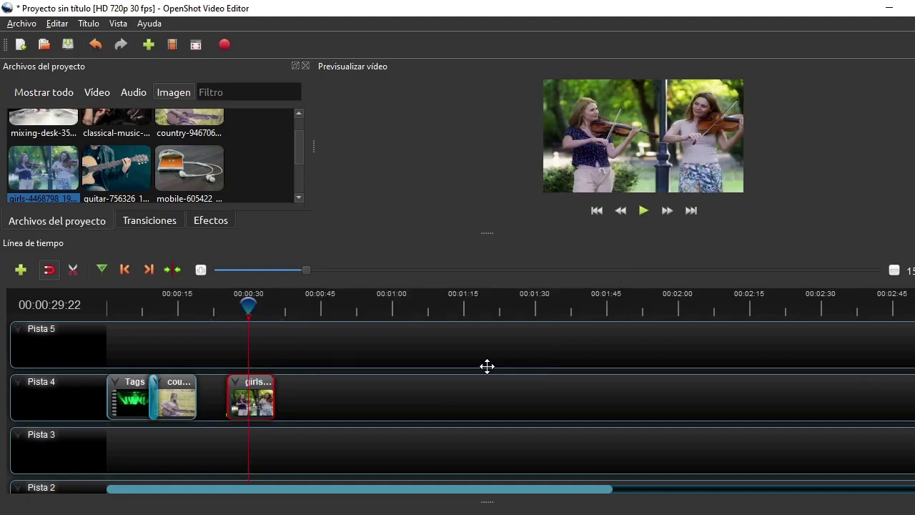
drag(254, 395, 218, 396)
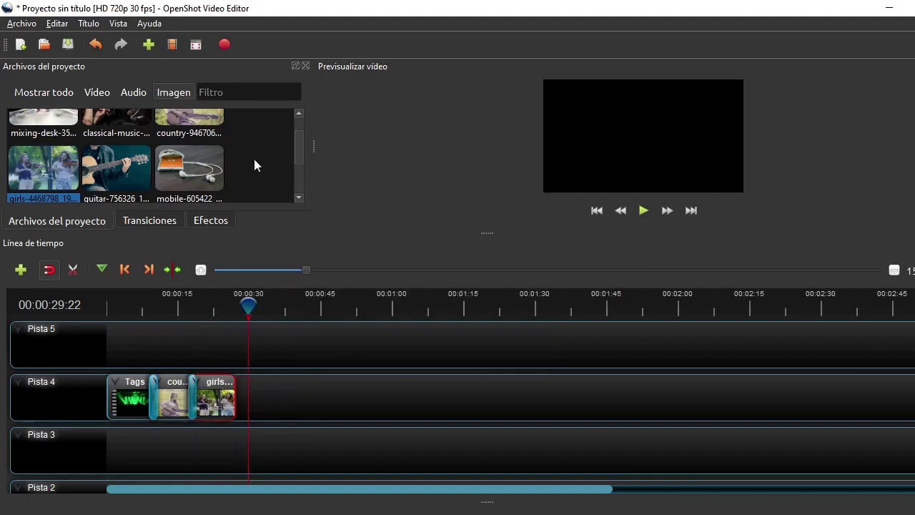
- Place the mixing-desk image on Pista 4 at about 32 s, with the playhead over the clip
mouse_move(303, 151)
mouse_down()
mouse_move(298, 190)
mouse_move(303, 148)
mouse_up()
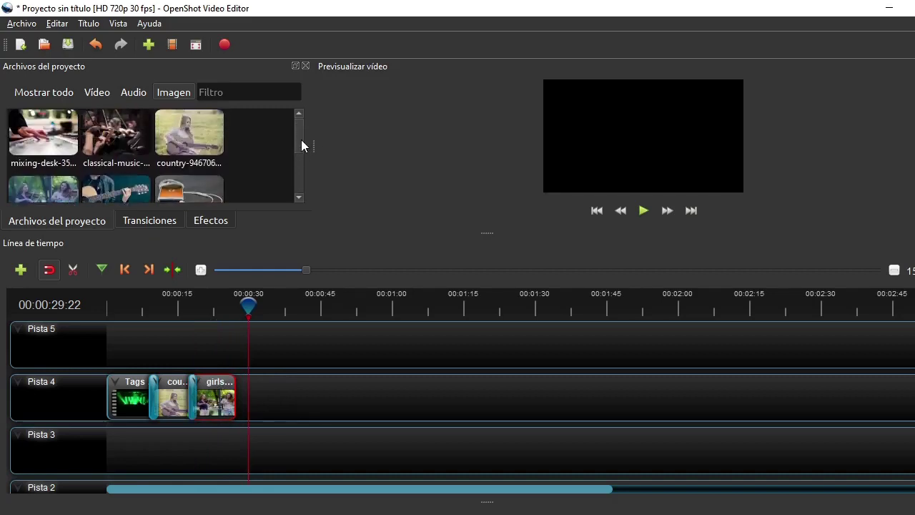
drag(57, 134, 266, 375)
drag(251, 309, 278, 306)
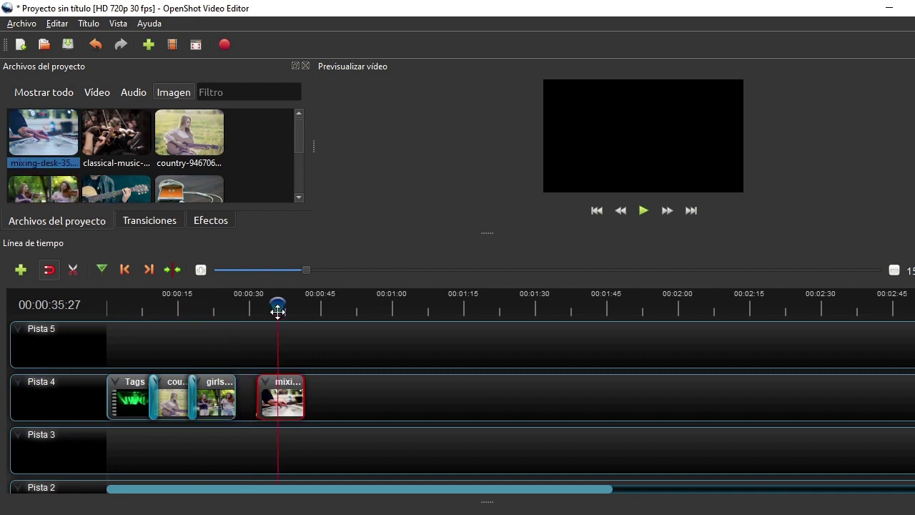
- Apply the Mostrar todo (distorsionar) layout to the mixing-desk clip and move it to overlap the end of the girls clip
right_click(293, 395)
mouse_move(405, 252)
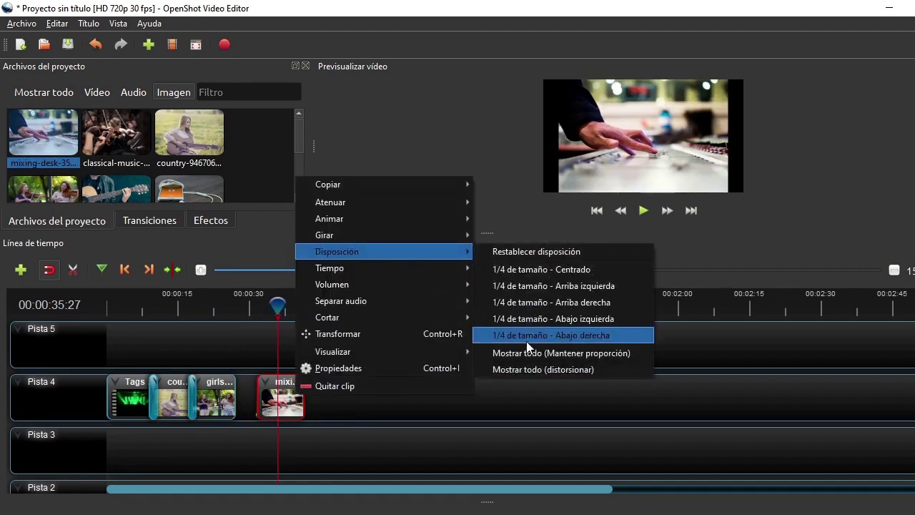
click(527, 369)
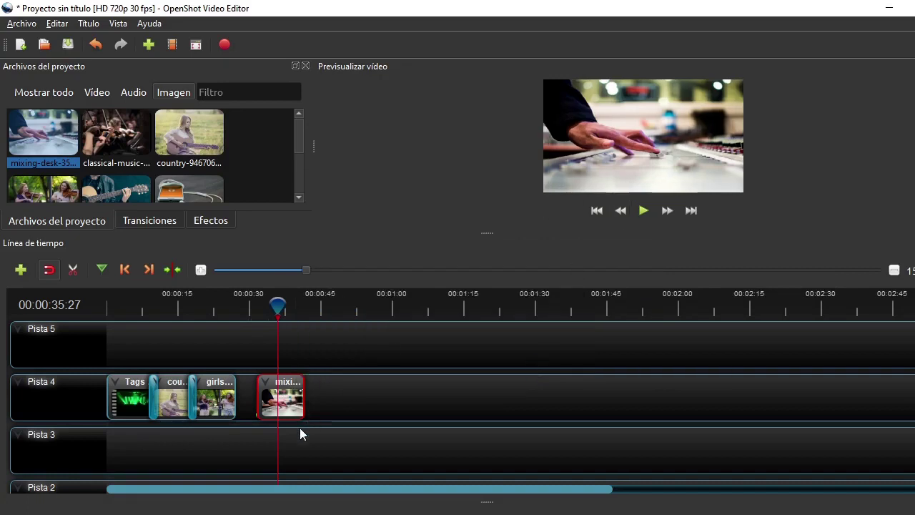
drag(280, 395, 249, 394)
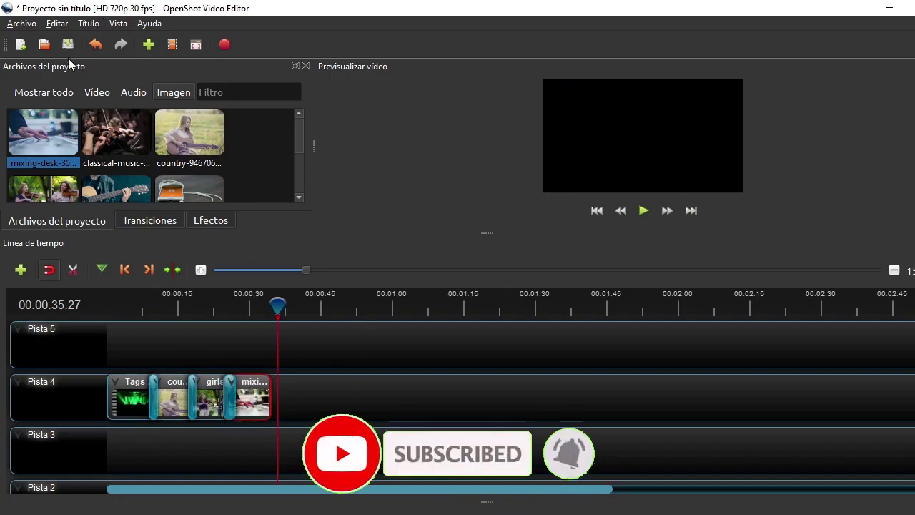
- Add the Tags Separated video to Pista 4 again, overlapping the end of the mixing-desk clip
click(98, 92)
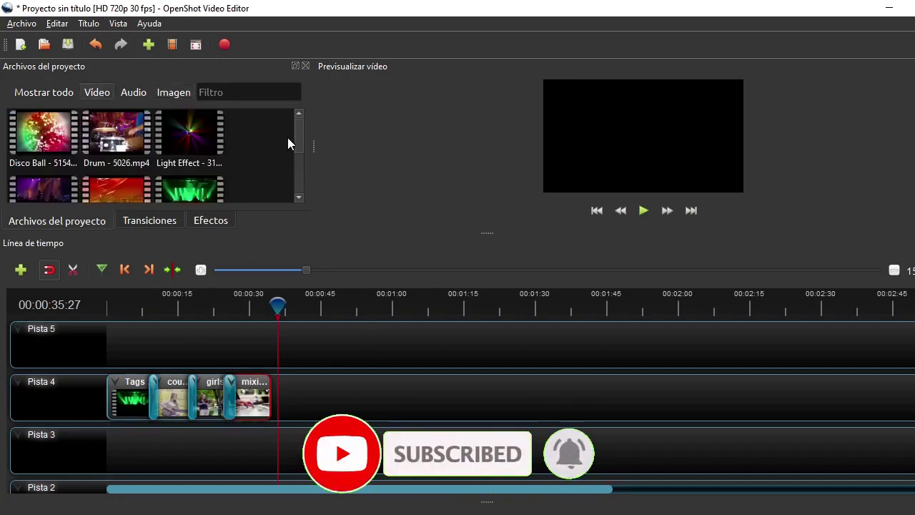
scroll(290, 153, down, 1)
drag(189, 147, 290, 388)
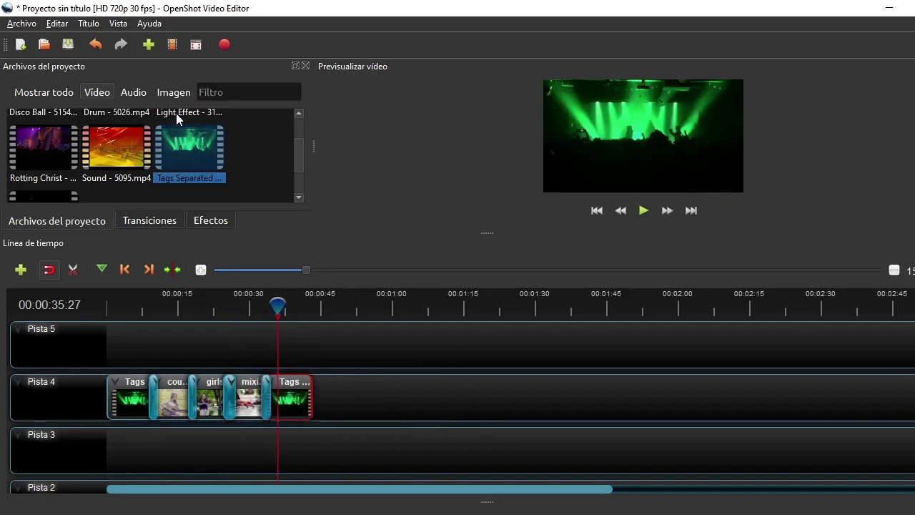
- Place Sonido.mp3 at the start of Pista 3 and cut all tracks at 00:00:43:07, the end of the last video clip, keeping the left side
click(137, 93)
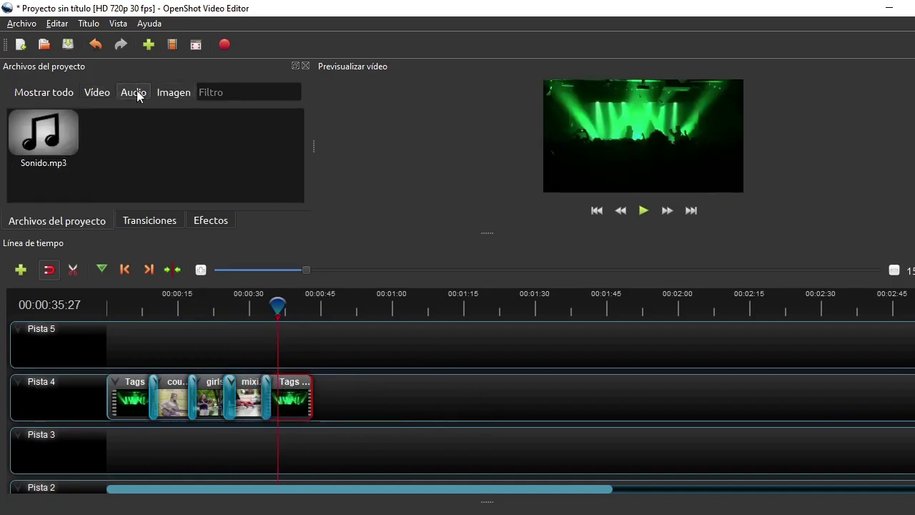
drag(42, 138, 71, 442)
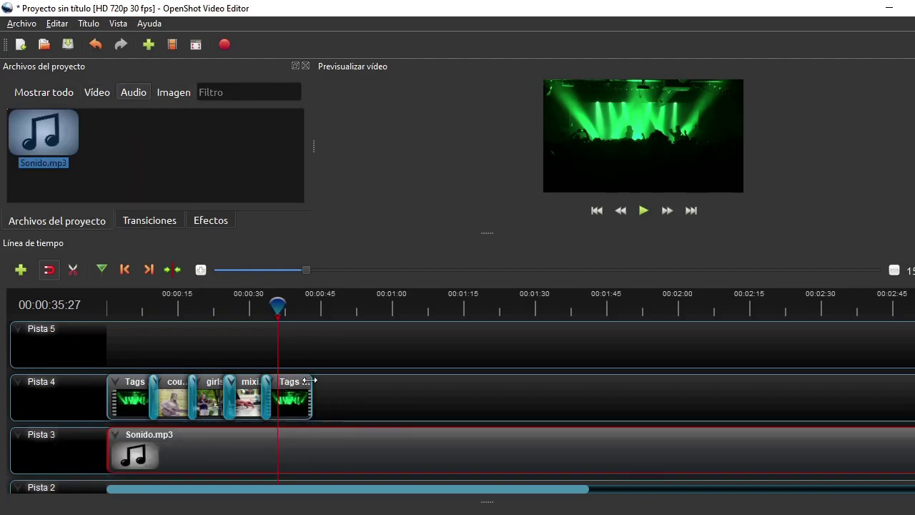
click(313, 304)
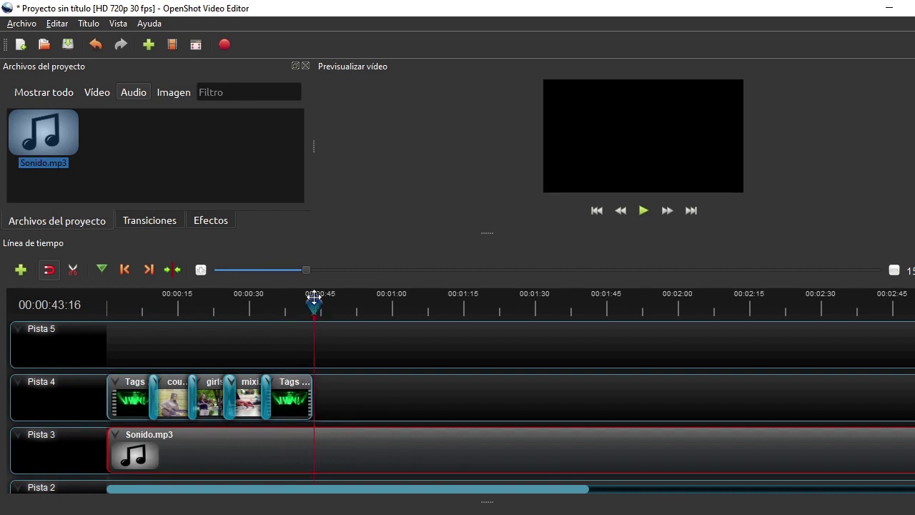
mouse_move(314, 305)
mouse_down()
mouse_move(345, 307)
mouse_move(312, 313)
mouse_up()
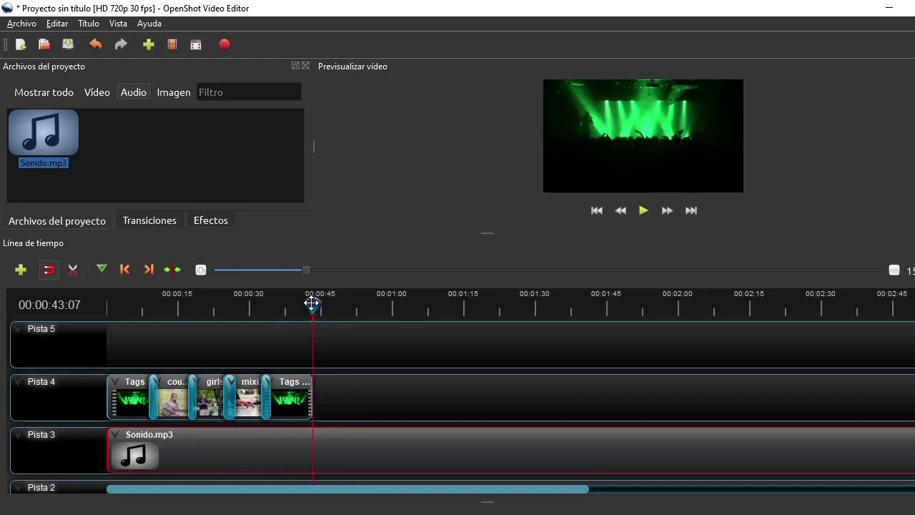
right_click(314, 304)
mouse_move(333, 311)
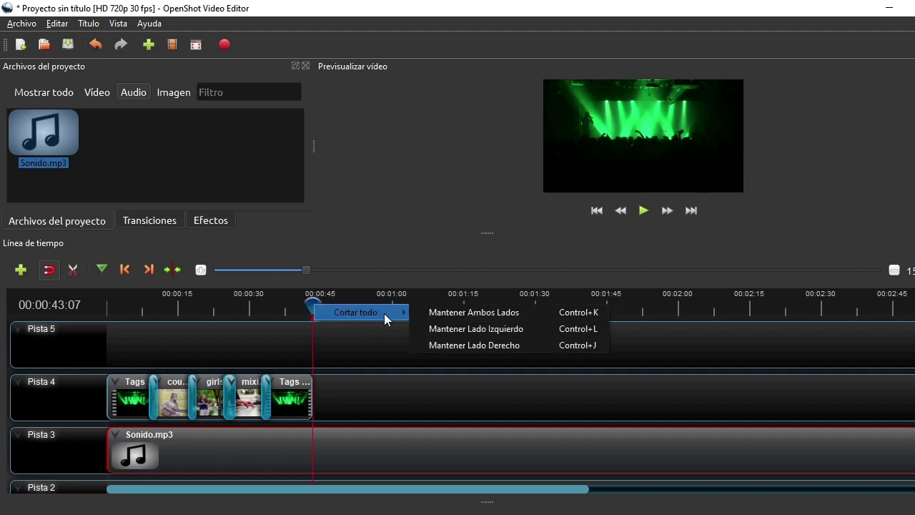
click(449, 332)
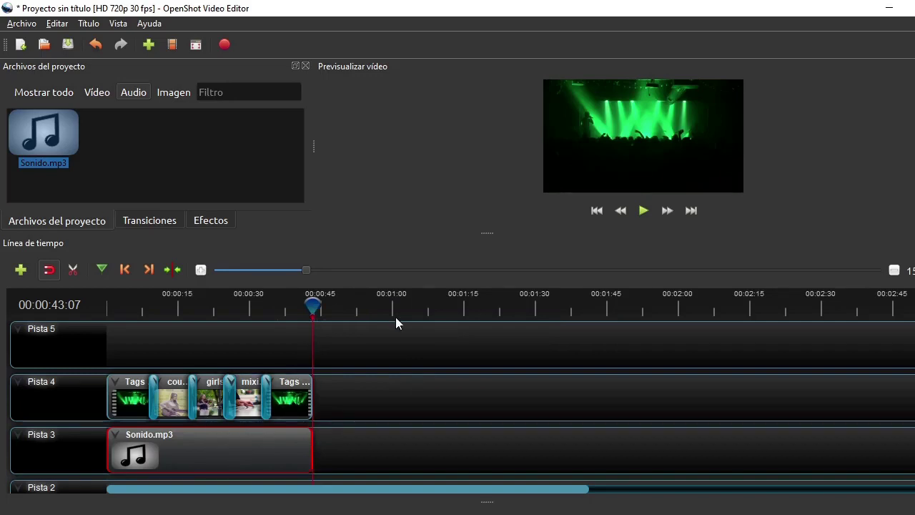
click(596, 210)
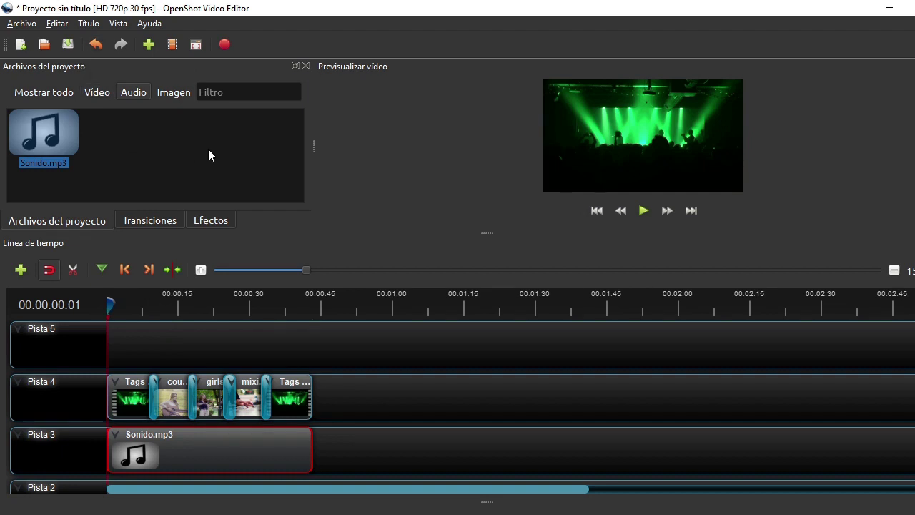
- Start a new title from the Óvalo 3 template and name its file Nuevo Video
click(89, 23)
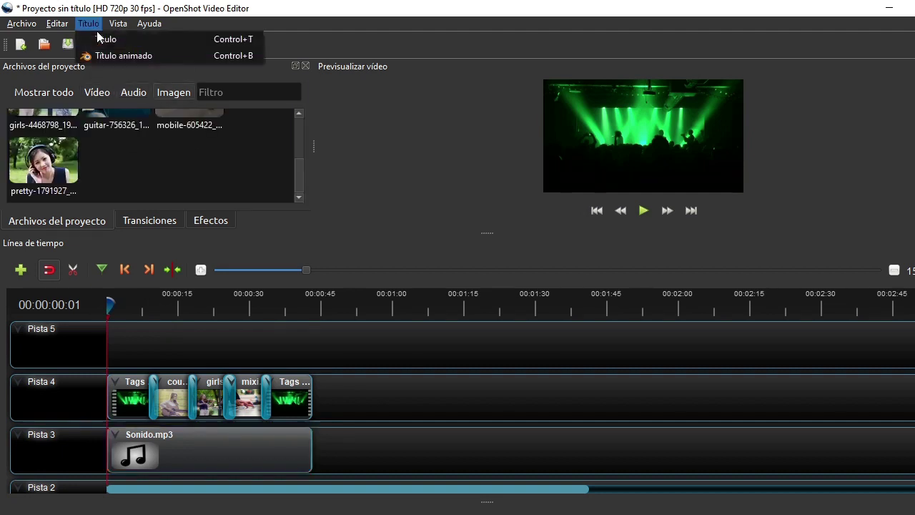
click(100, 40)
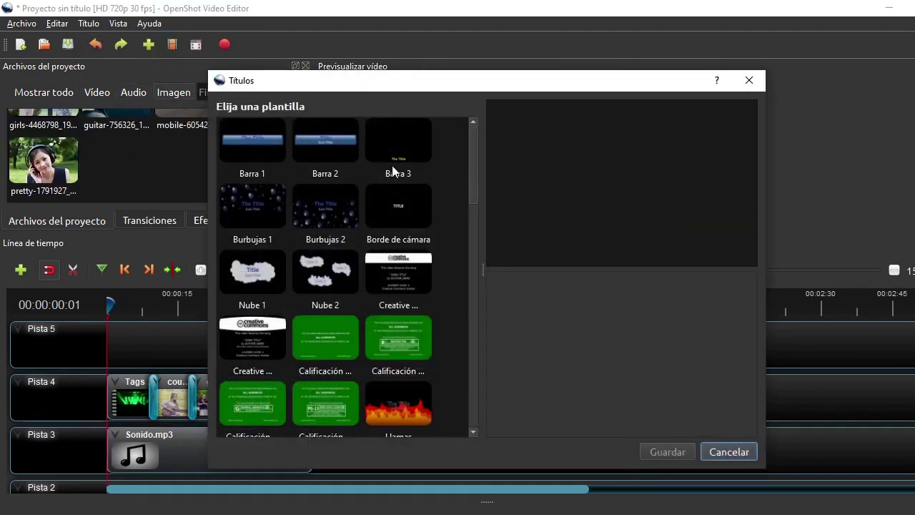
drag(470, 194, 454, 307)
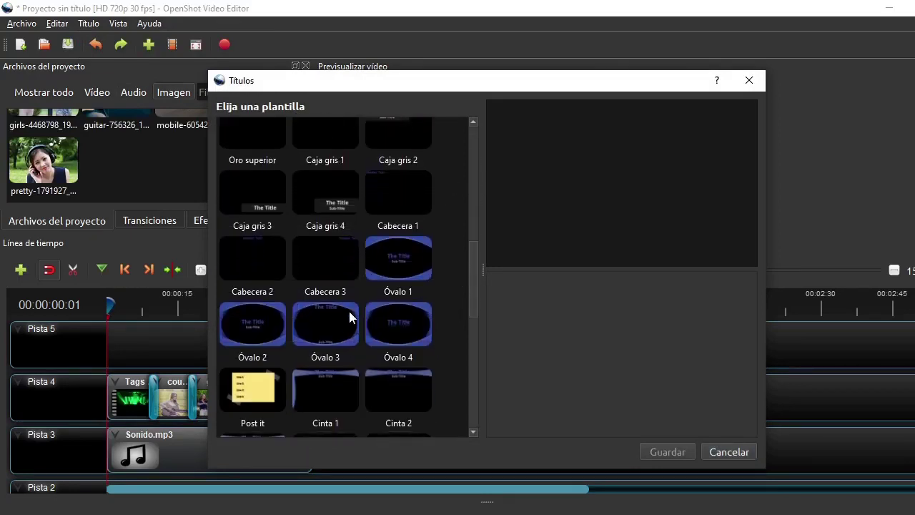
click(321, 321)
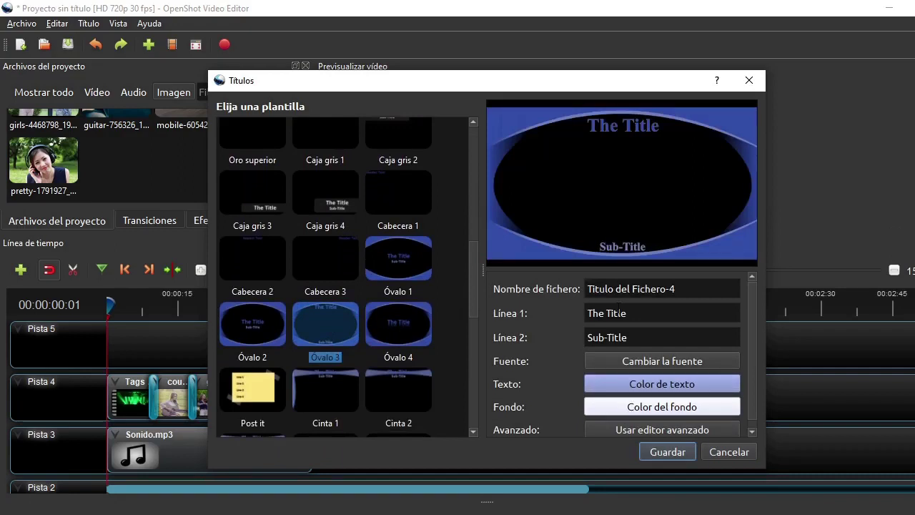
triple_click(602, 290)
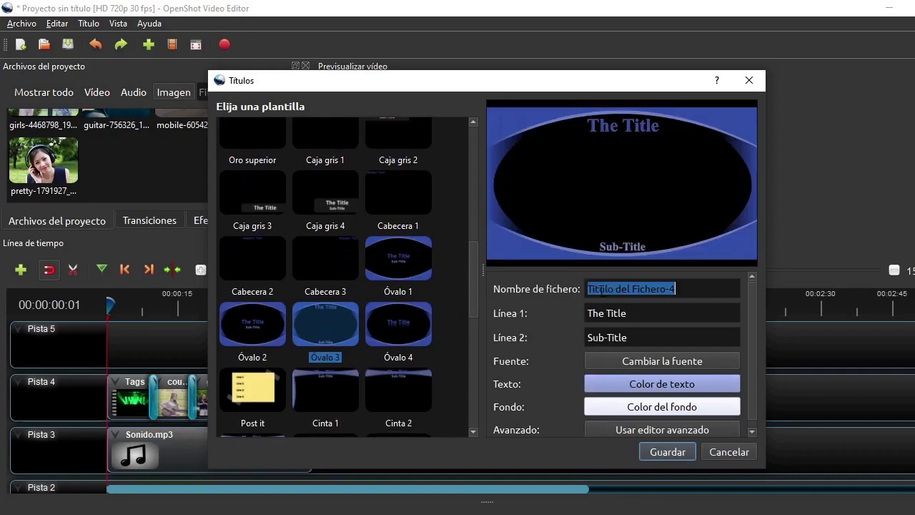
text(Nuevo)
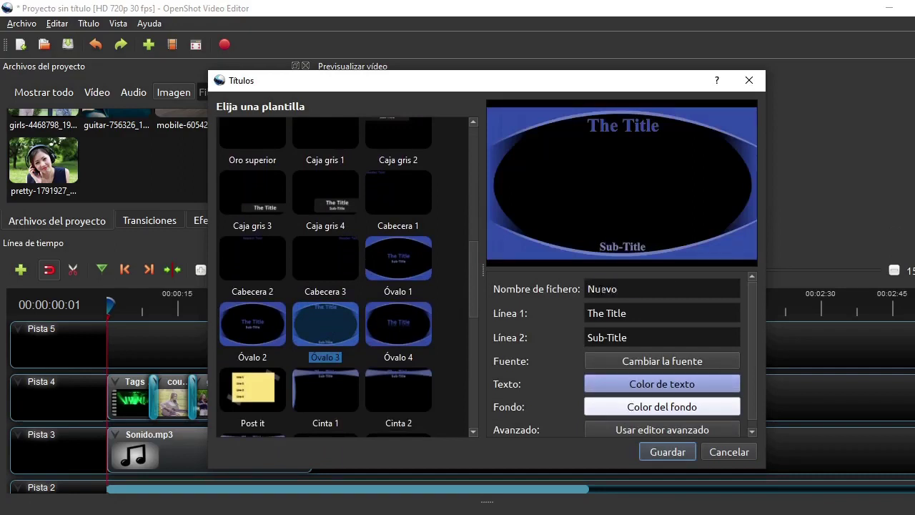
text( Video)
- Set the title's first line to "Nuevo Video" and its second line to "Music"
drag(587, 313, 627, 313)
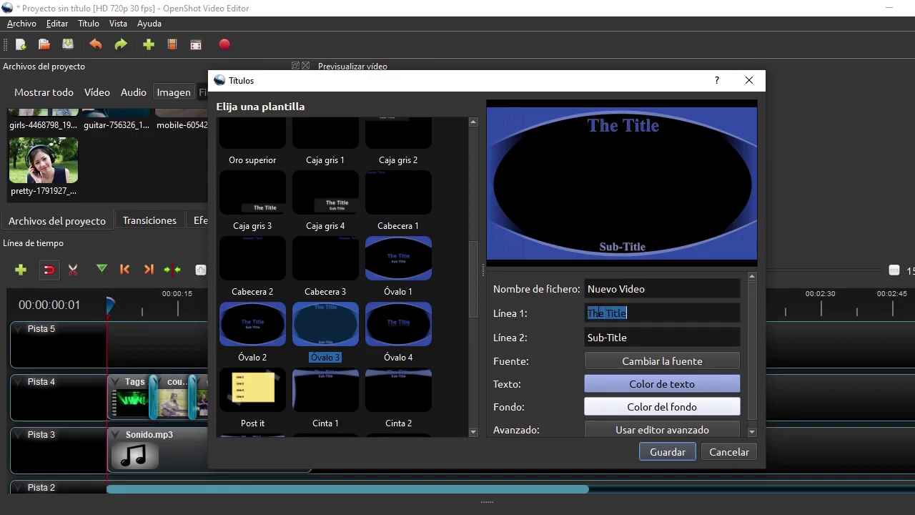
text(Nuevo)
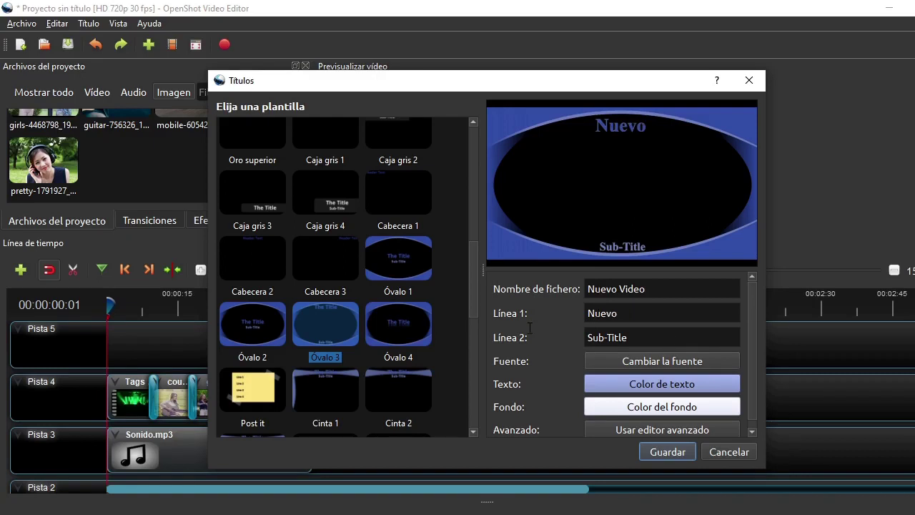
text( Video)
drag(588, 337, 627, 336)
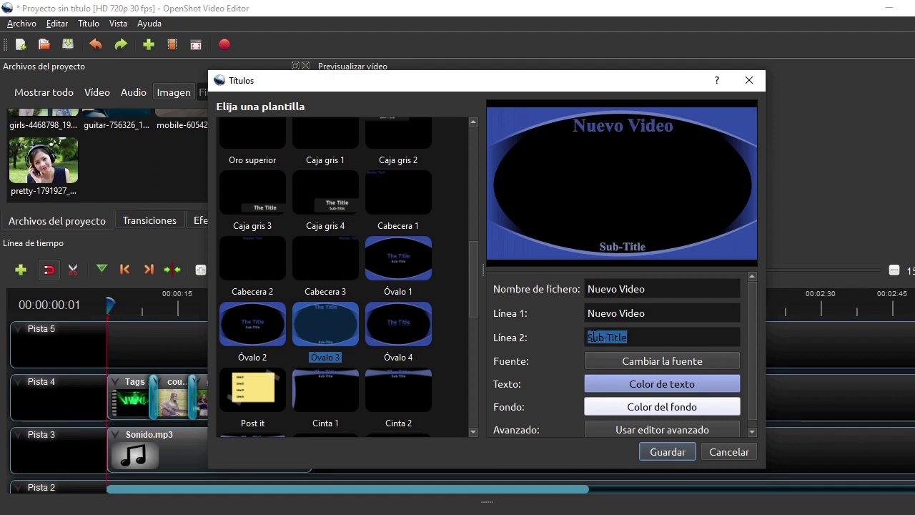
text(Music)
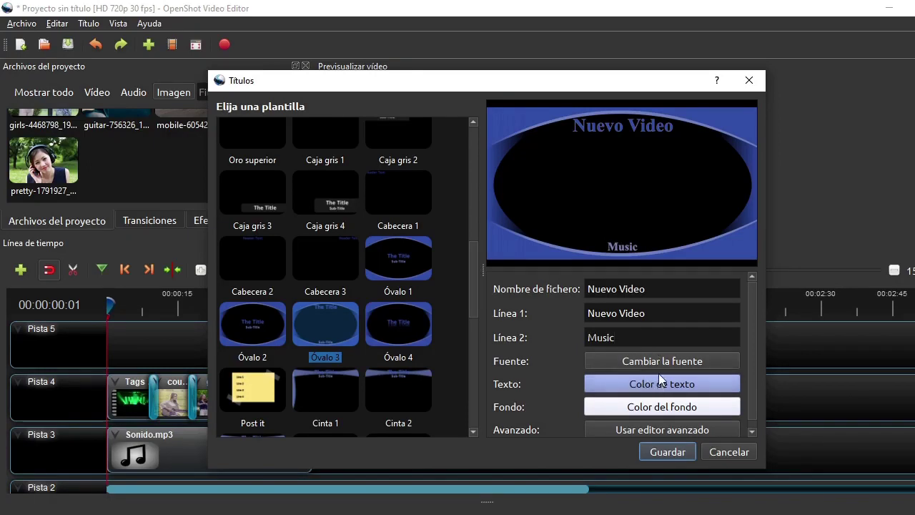
- Change the title's text colour to the basic orange #ffaa00 and save the title
click(654, 386)
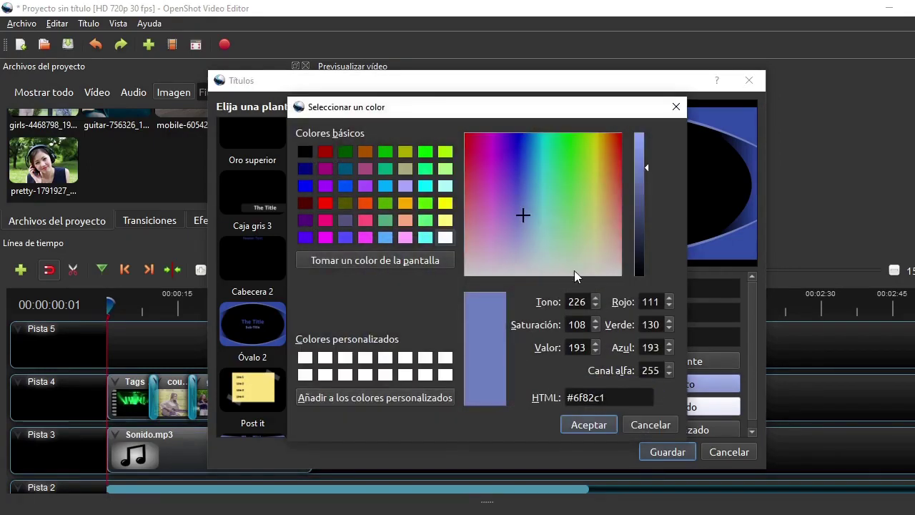
click(406, 203)
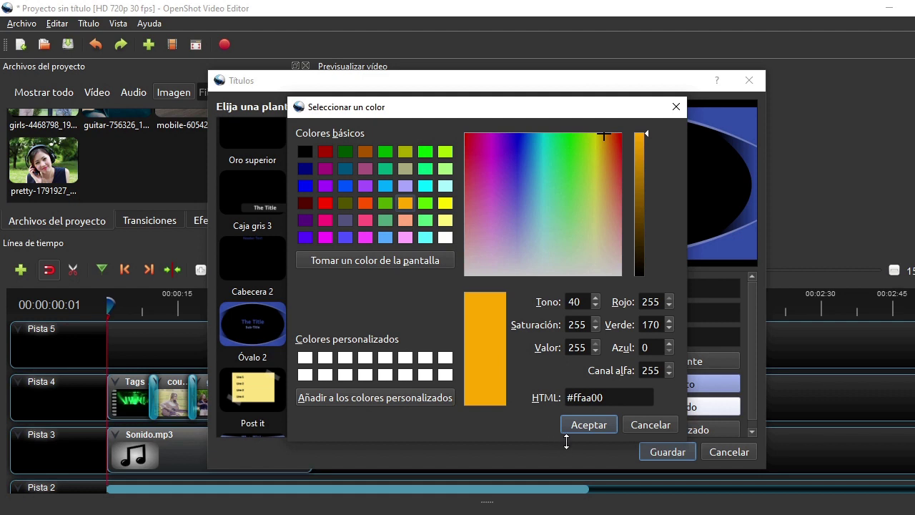
click(587, 425)
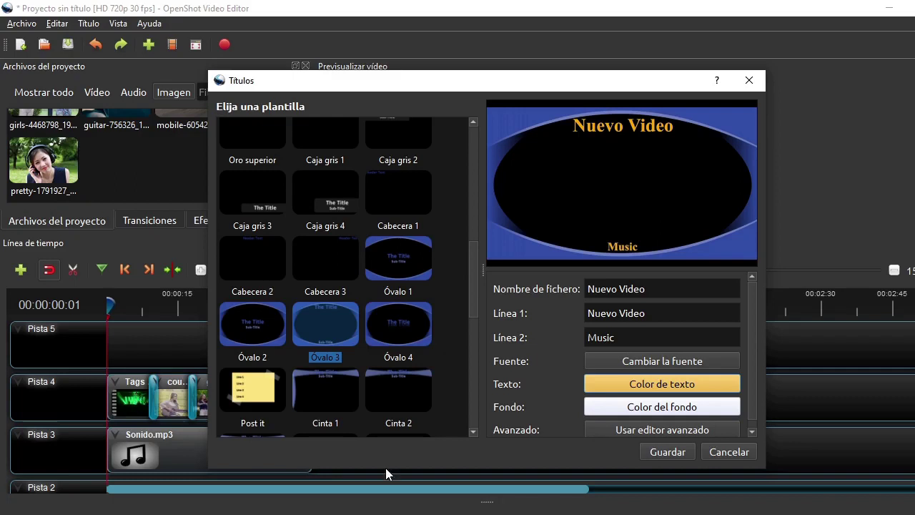
click(661, 452)
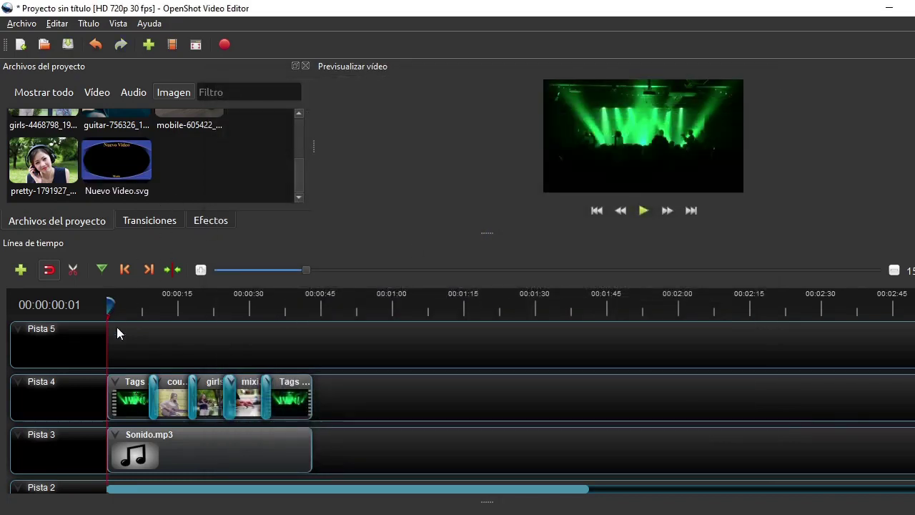
- Place the Nuevo Video.svg title at the start of Pista 5, above the first video clip
drag(108, 302, 131, 304)
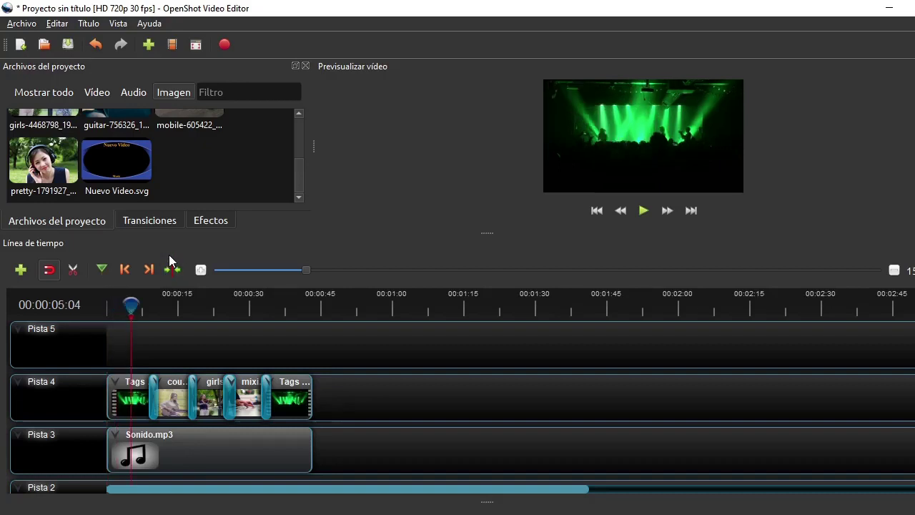
drag(131, 303, 91, 301)
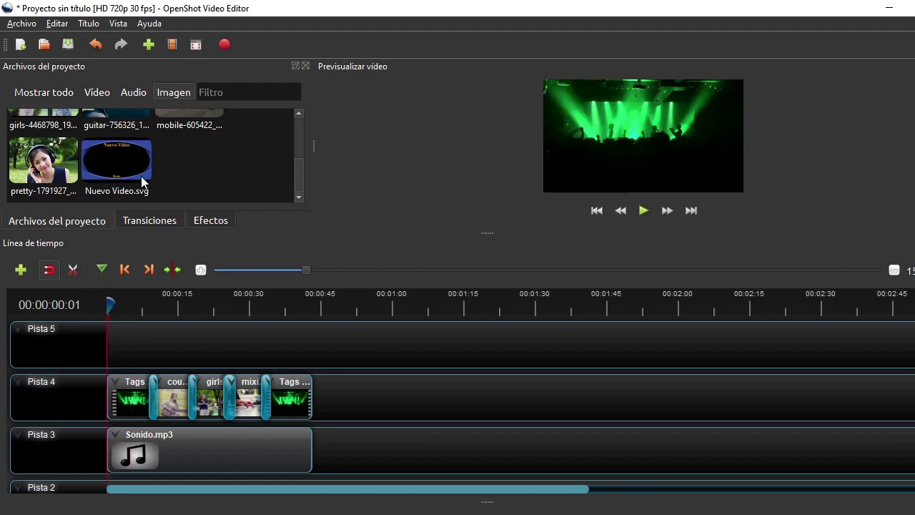
drag(109, 158, 98, 338)
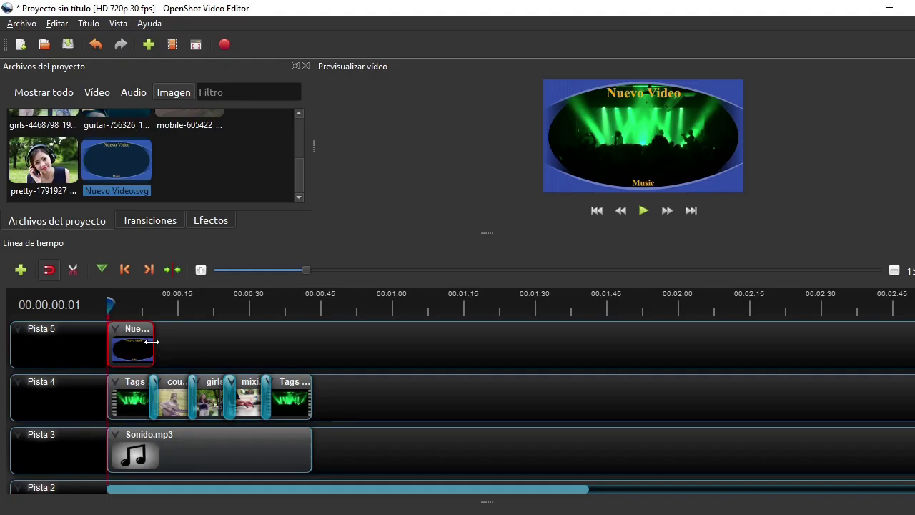
- Shorten the Nuevo Video title at the start of Pista 5 to about 5 seconds
drag(152, 342, 127, 348)
click(236, 156)
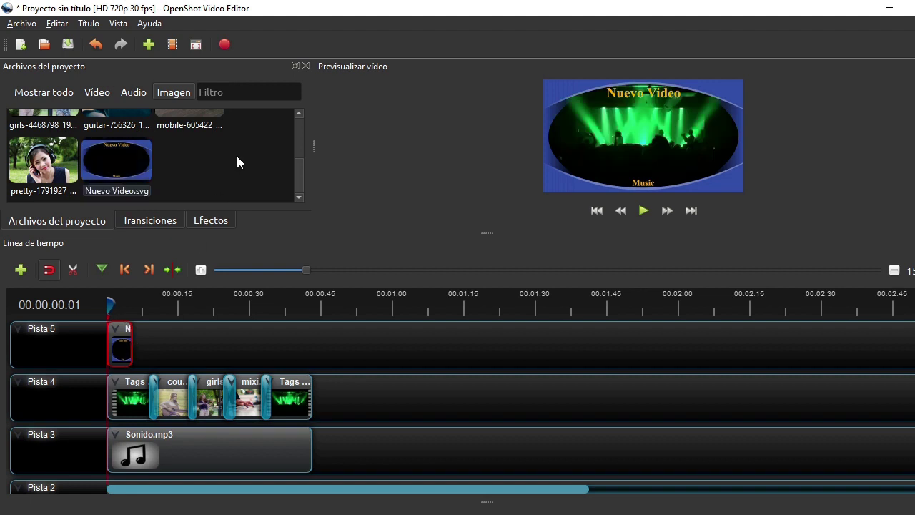
- Duplicate the Nuevo Video.svg title and name the copy's file Guitarra
right_click(108, 162)
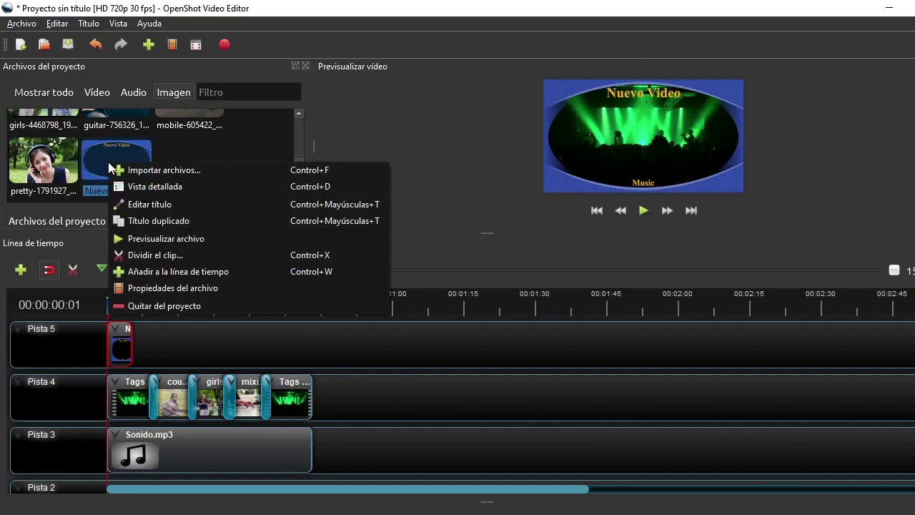
click(147, 221)
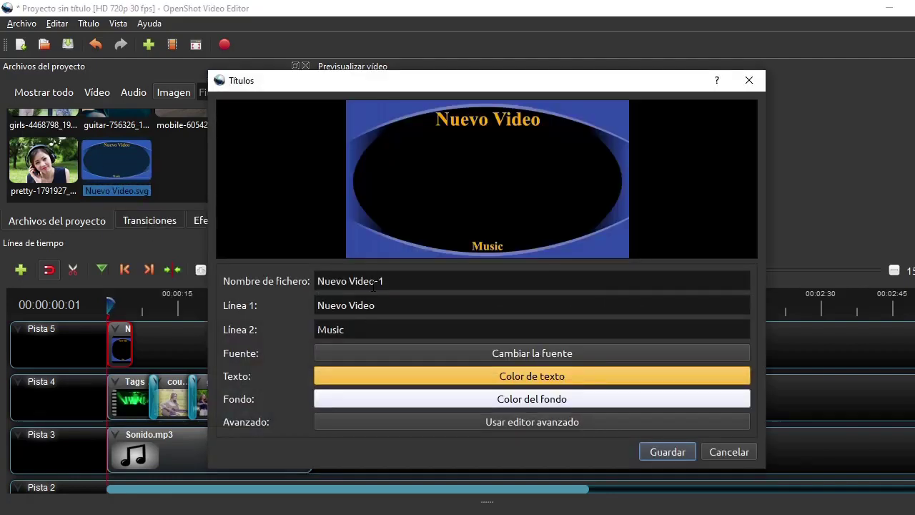
drag(316, 281, 422, 284)
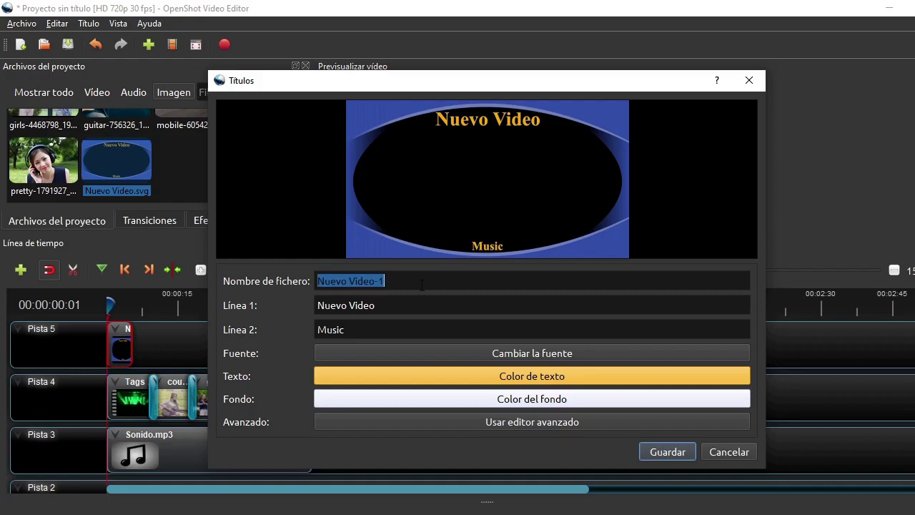
text(Guitarra)
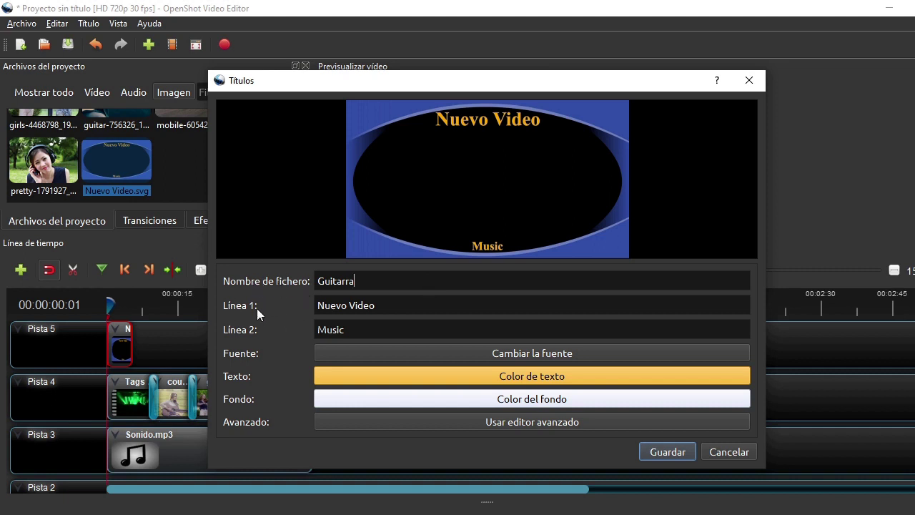
- Clear the copy's first line, set its second line to "Guitarra" and save the title
triple_click(335, 305)
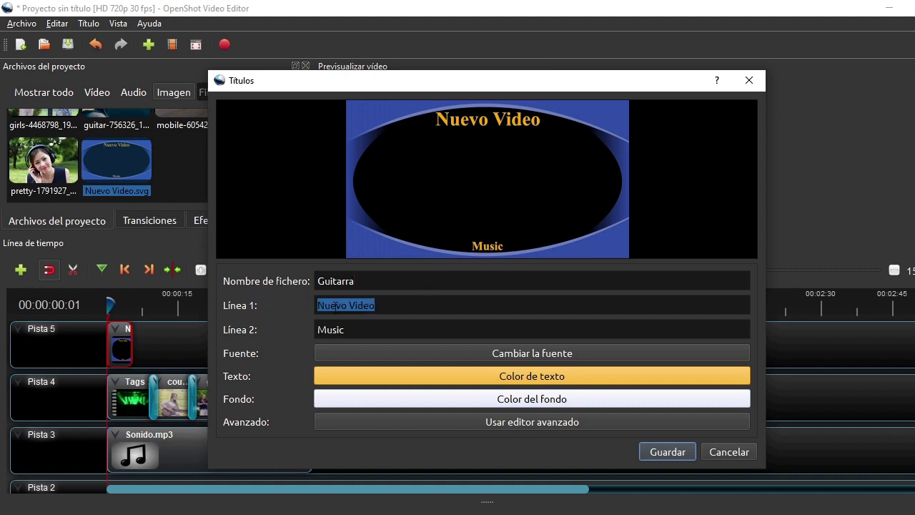
key(BackSpace)
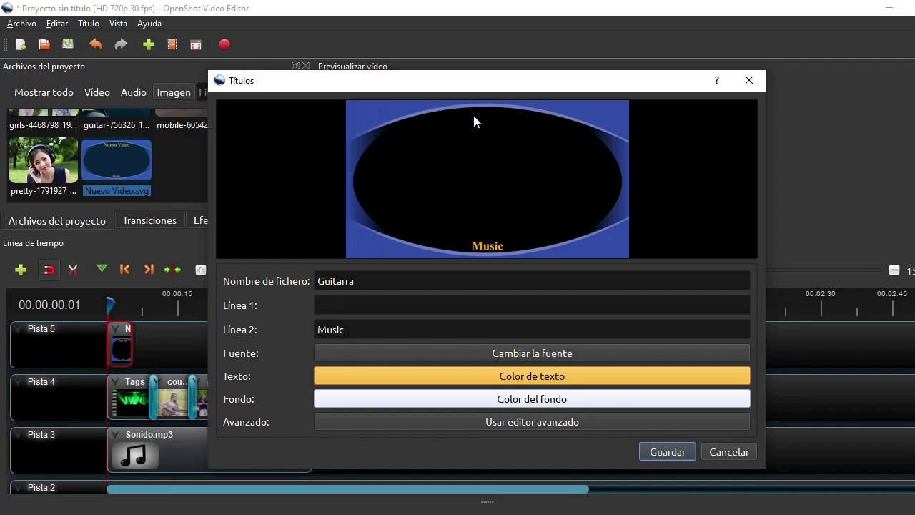
double_click(330, 329)
text(Guitarra)
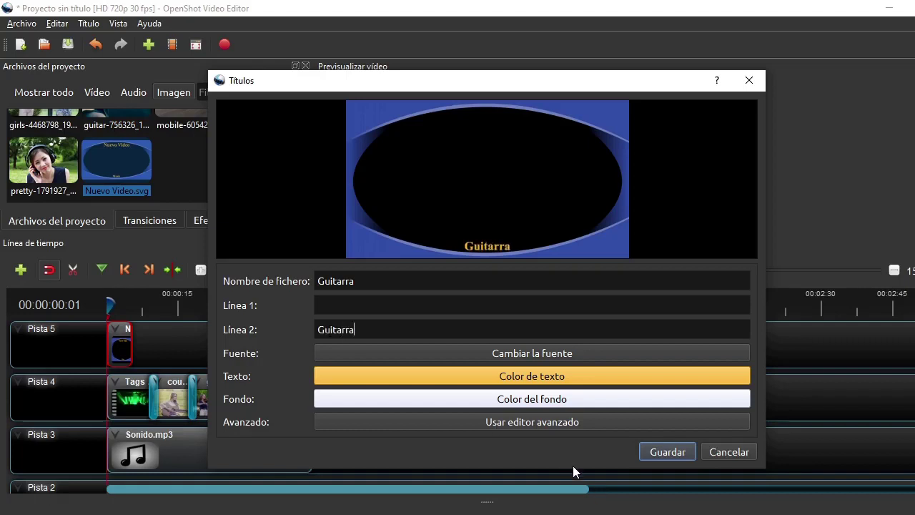
click(662, 451)
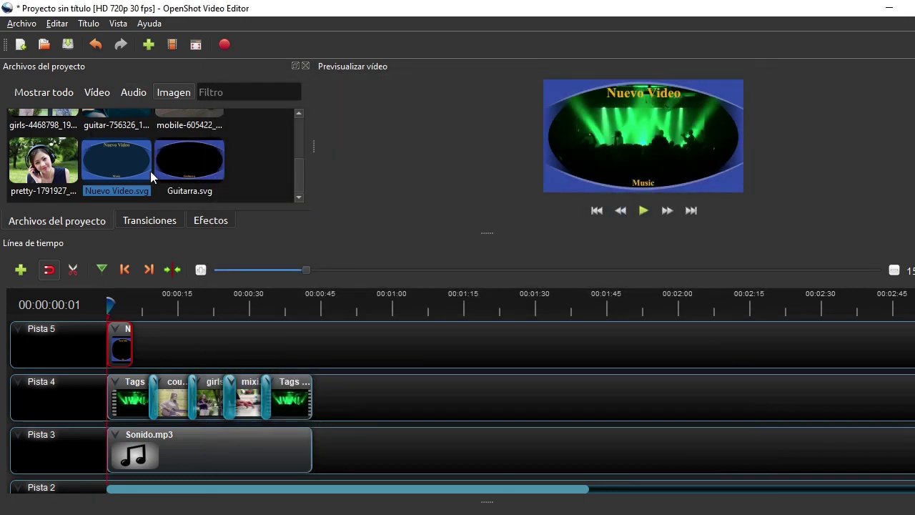
- Place the Guitarra.svg title on Pista 5 above the start of the second clip and shorten it to about 4 seconds
drag(185, 159, 170, 340)
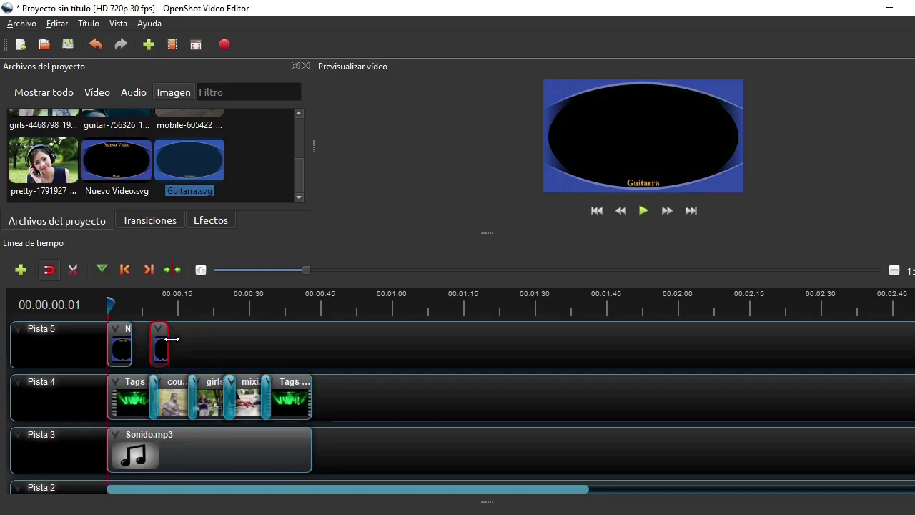
- Duplicate the Nuevo Video.svg title again and name the copy's file Violines
click(122, 165)
right_click(123, 165)
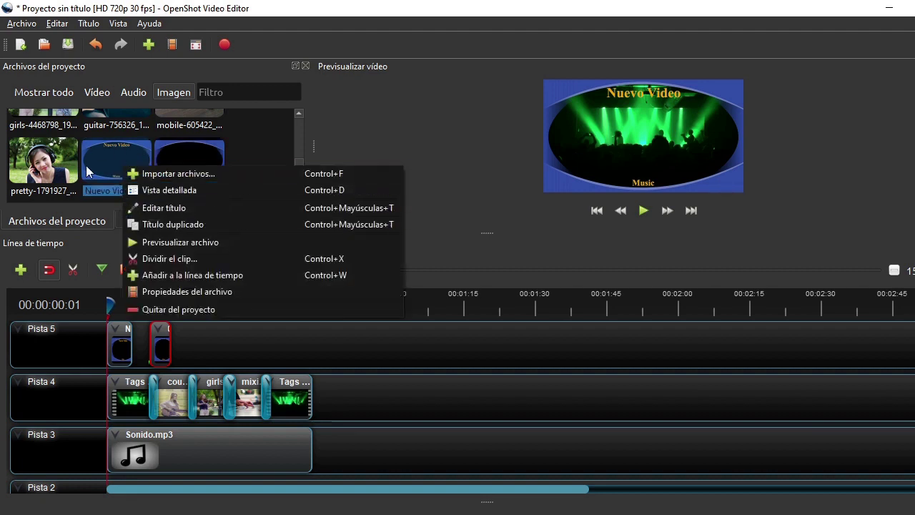
click(162, 224)
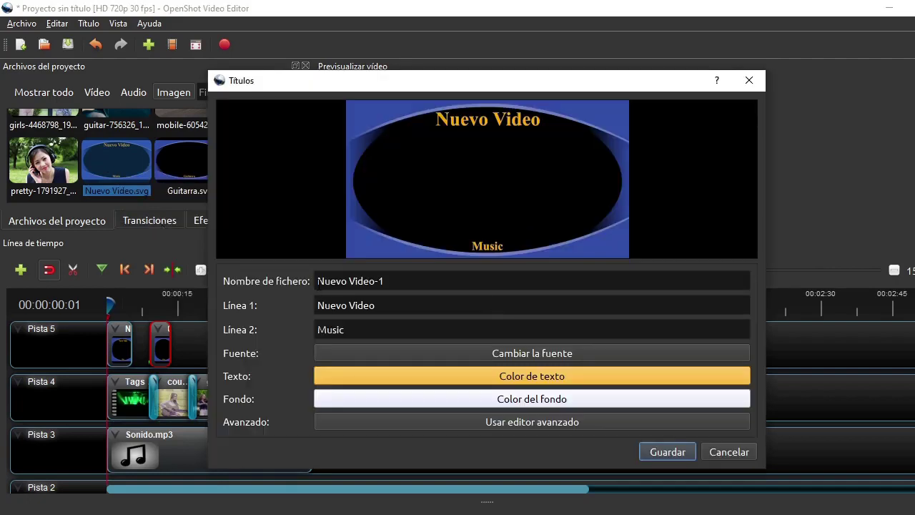
drag(316, 282, 400, 283)
text(V)
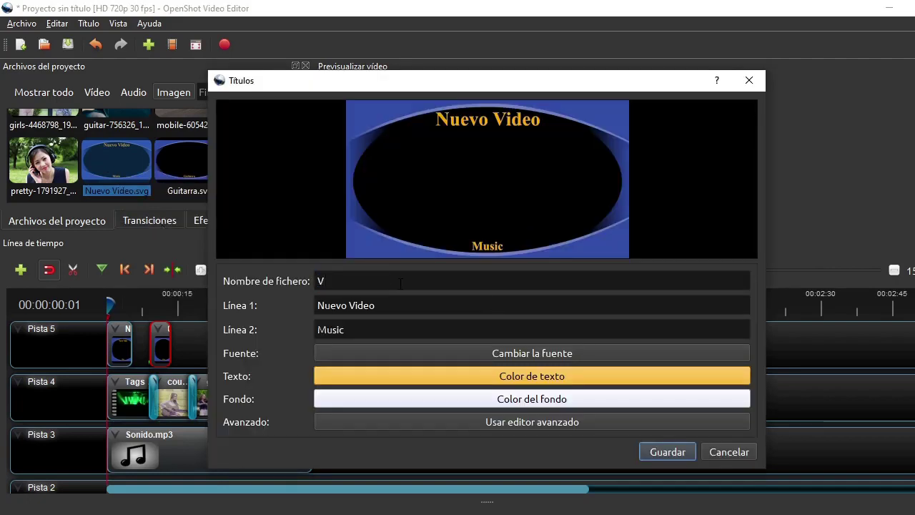
text(iolines)
- Empty the first line of the duplicated title, set its second line to "Violines" and save it
triple_click(326, 305)
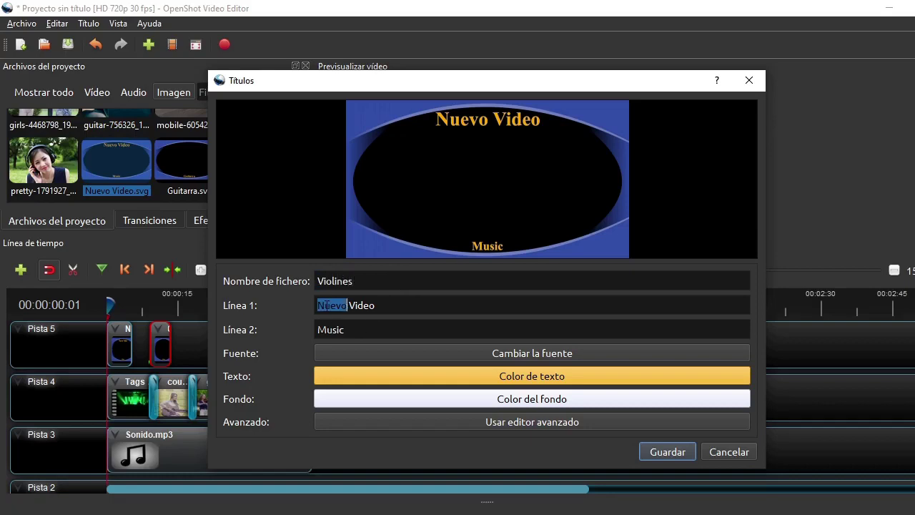
key(BackSpace)
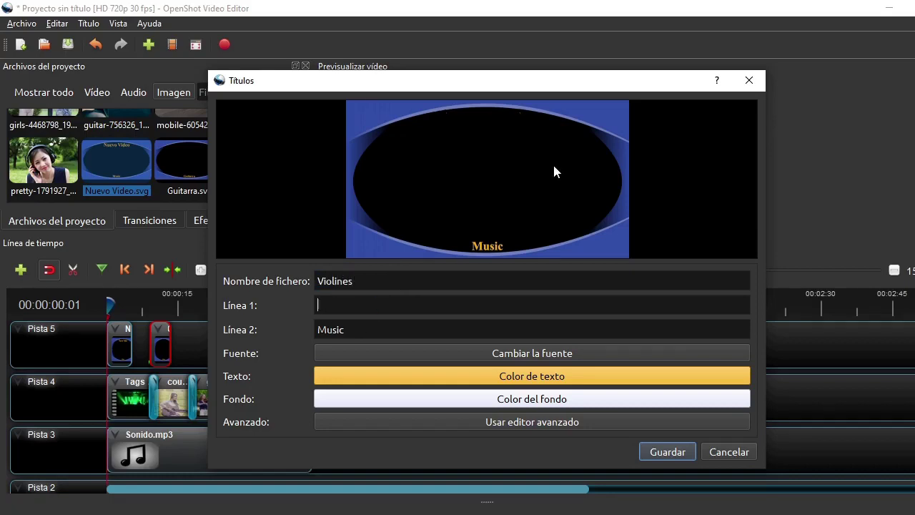
double_click(320, 329)
text(Vi)
key(BackSpace)
text(iolines)
click(661, 452)
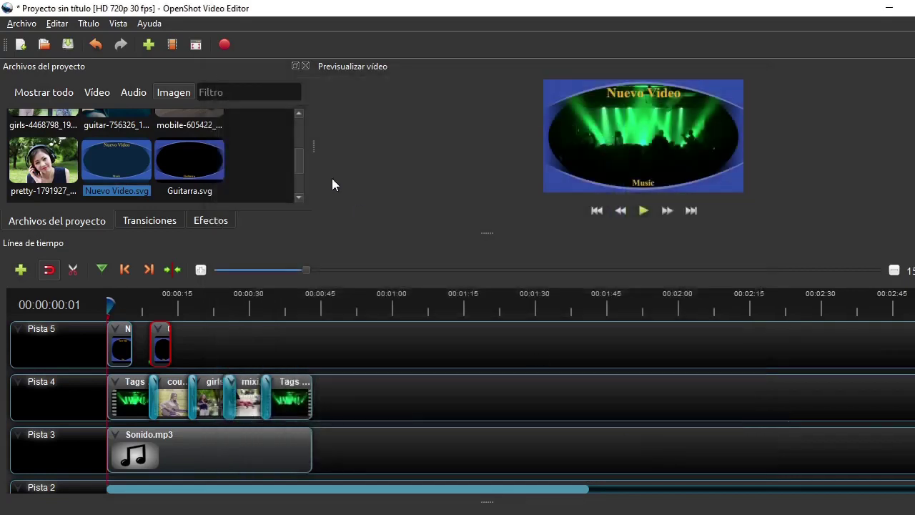
- Place the Violines.svg title on Pista 5 above the start of the third clip and shorten it to about 4 seconds
drag(300, 166, 297, 182)
drag(71, 165, 209, 343)
- Make another duplicate of the Nuevo Video.svg title with the file name DJ
drag(297, 185, 297, 159)
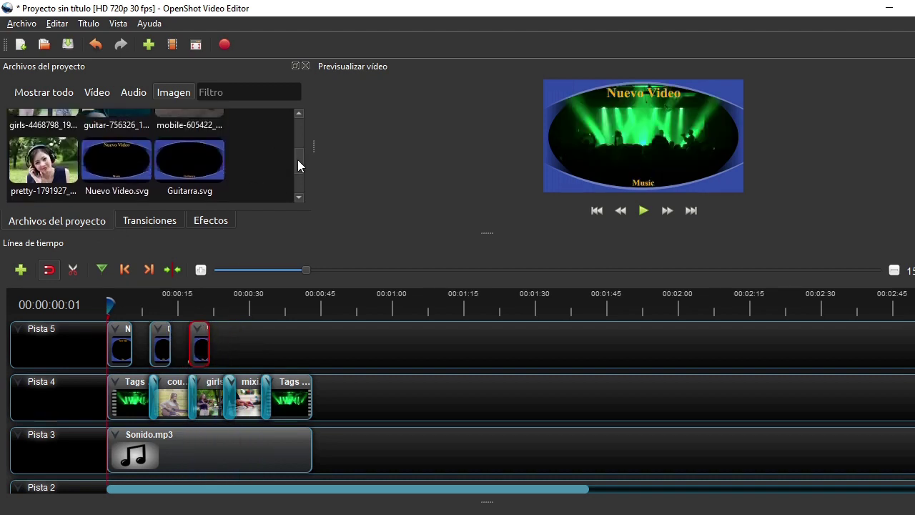
right_click(112, 175)
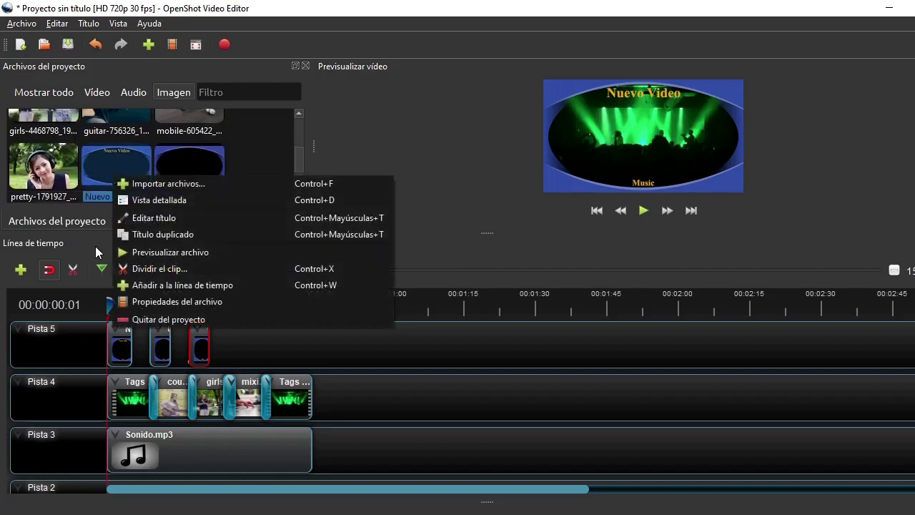
click(140, 234)
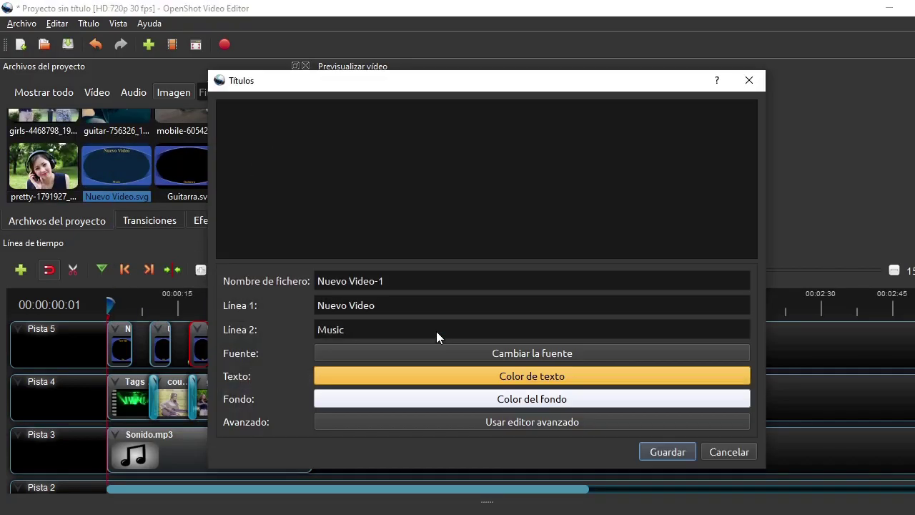
triple_click(407, 283)
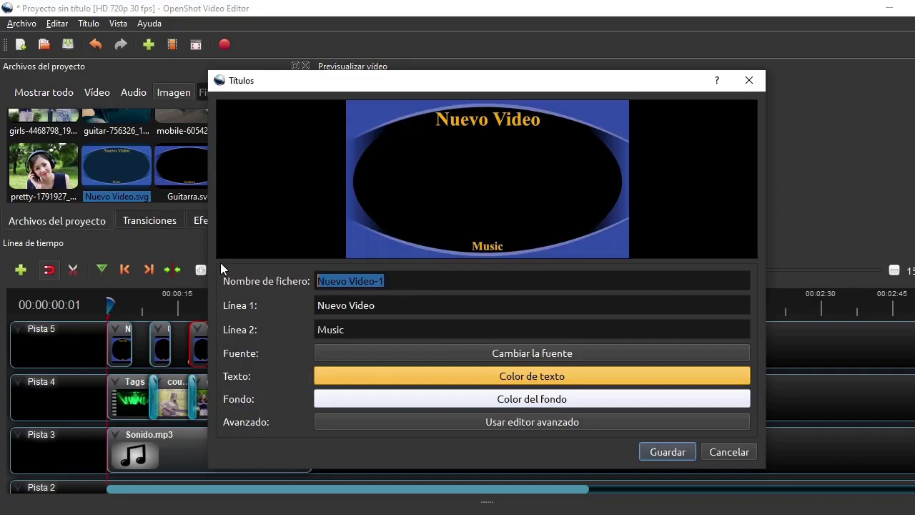
text(DJ)
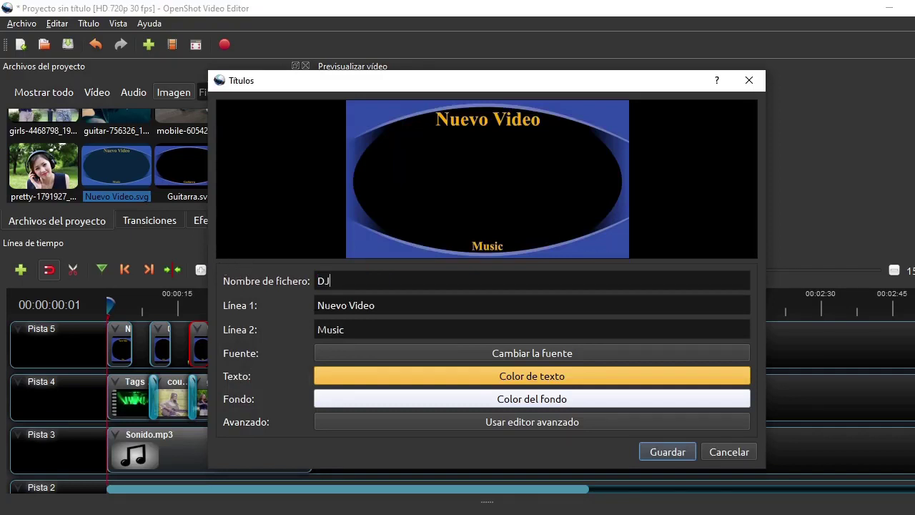
- Remove the DJ title's first line, set its second line to "DJ" and save the title
triple_click(328, 305)
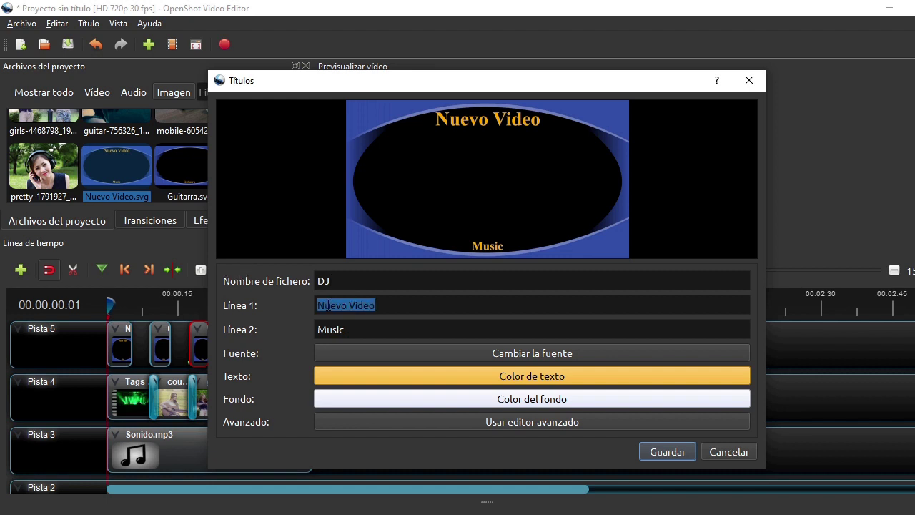
key(BackSpace)
double_click(333, 329)
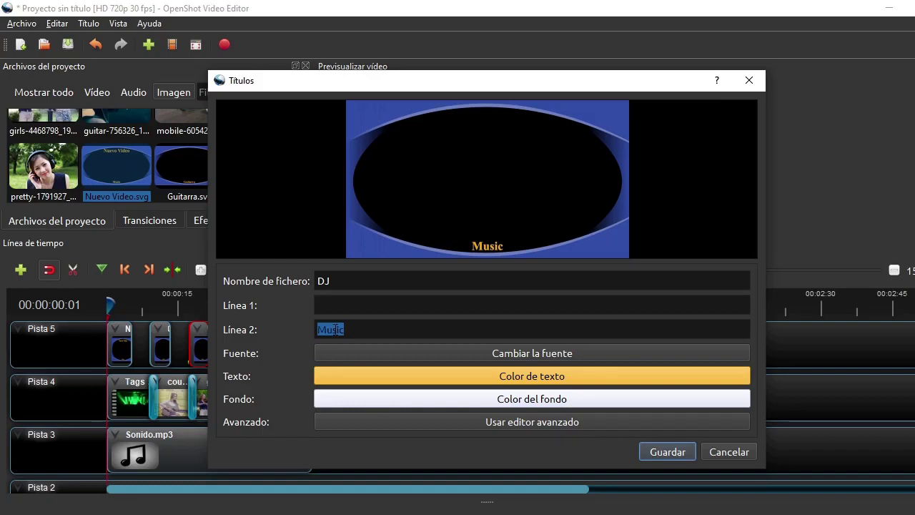
text(DJ)
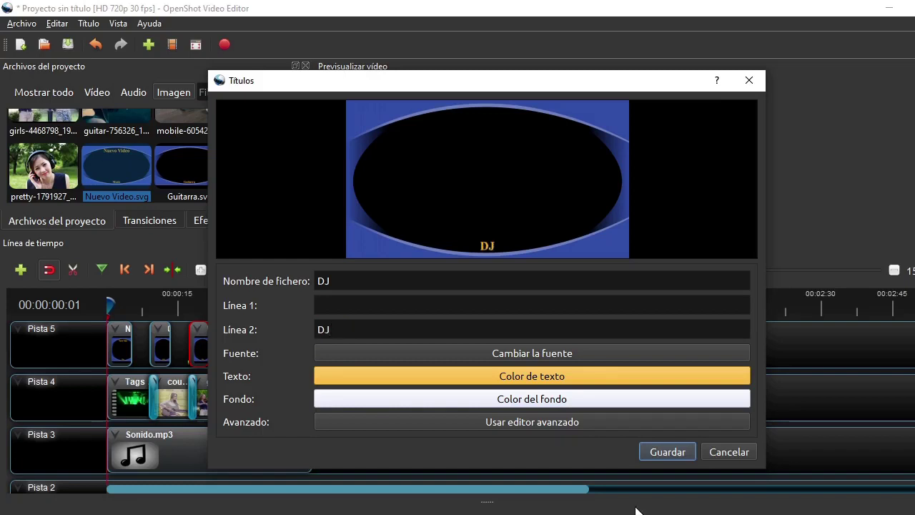
click(665, 452)
- Place the DJ.svg title on Pista 5 above the start of the fourth clip and shorten it to about 5 seconds
scroll(298, 171, down, 2)
scroll(297, 181, down, 1)
drag(123, 164, 244, 342)
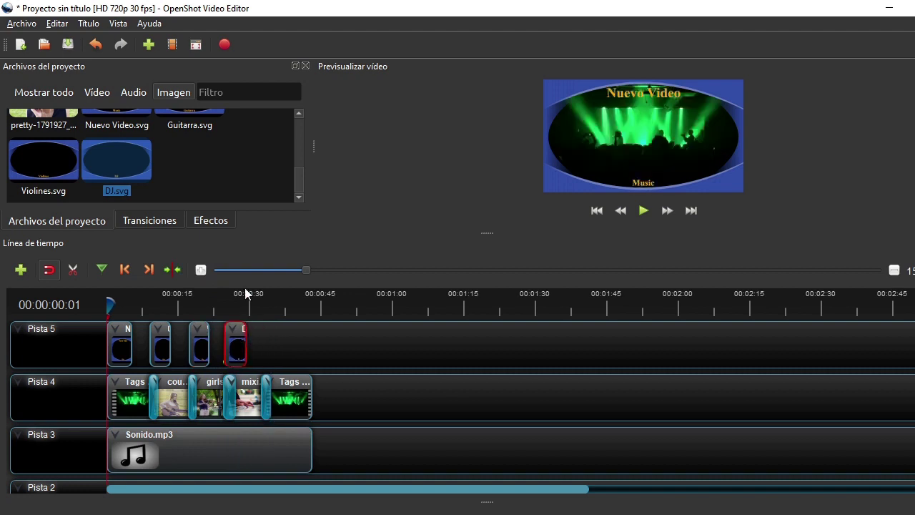
- Duplicate the Nuevo Video.svg title as Nuevo Video-1, set its second line to "Nos Vemos" and save it
scroll(300, 182, up, 1)
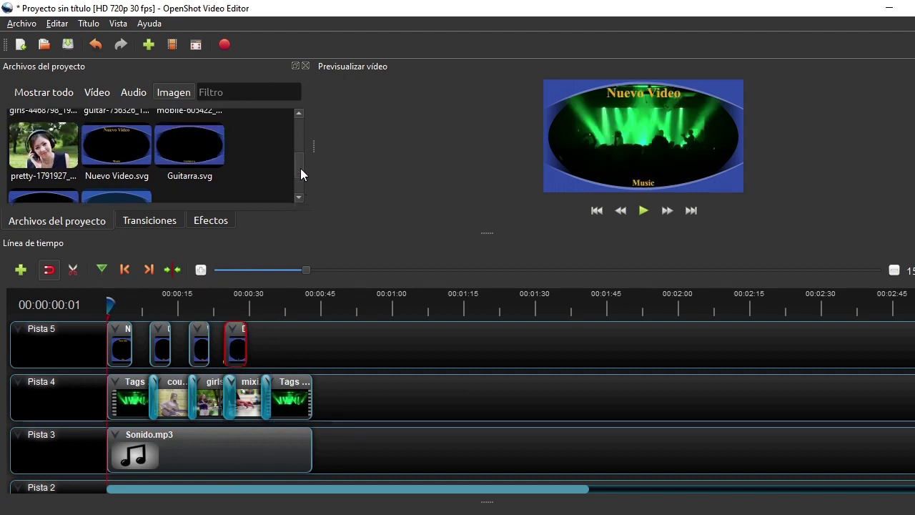
right_click(111, 146)
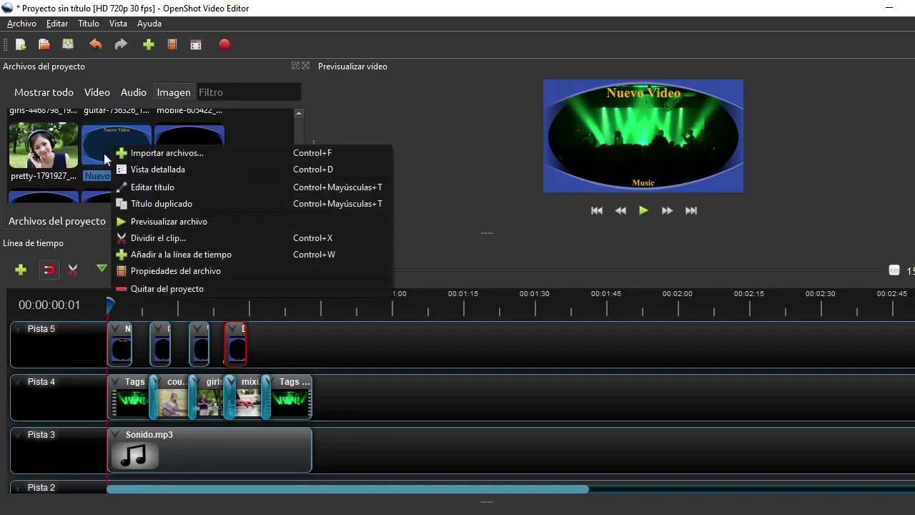
click(165, 204)
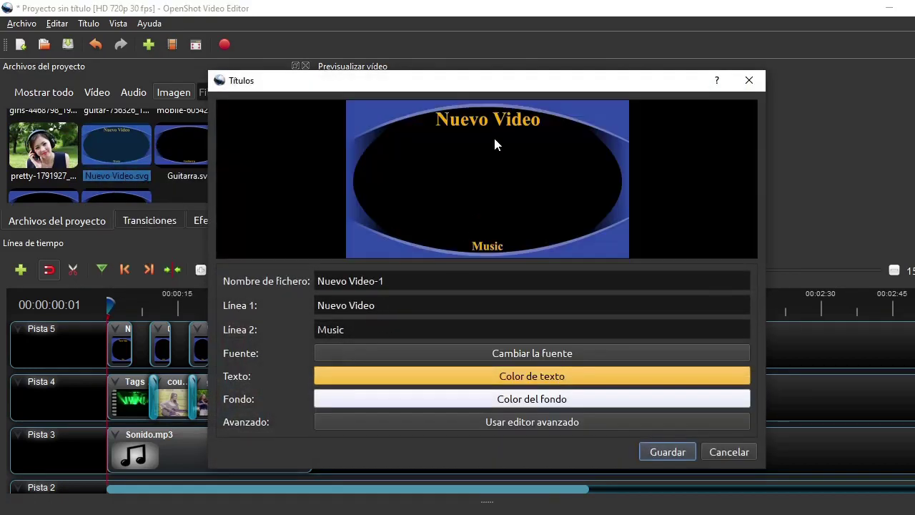
double_click(325, 330)
text(Nos Vemos)
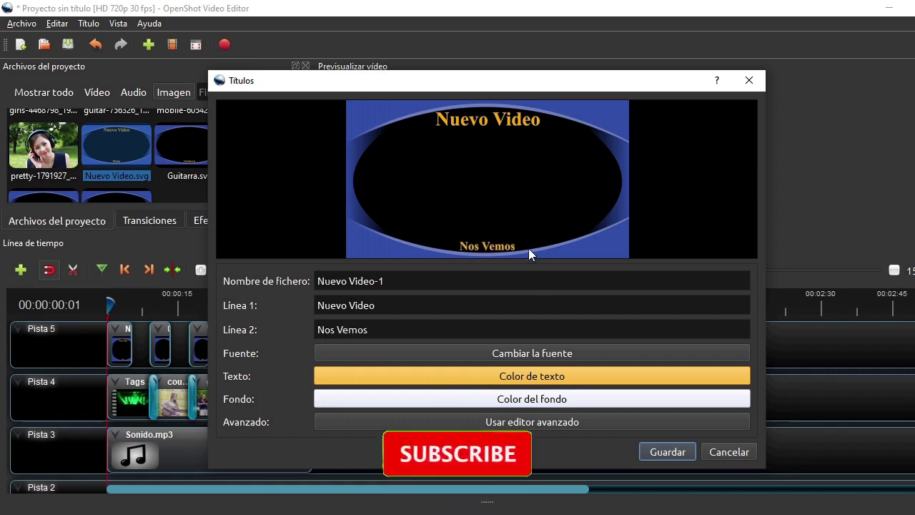
click(668, 451)
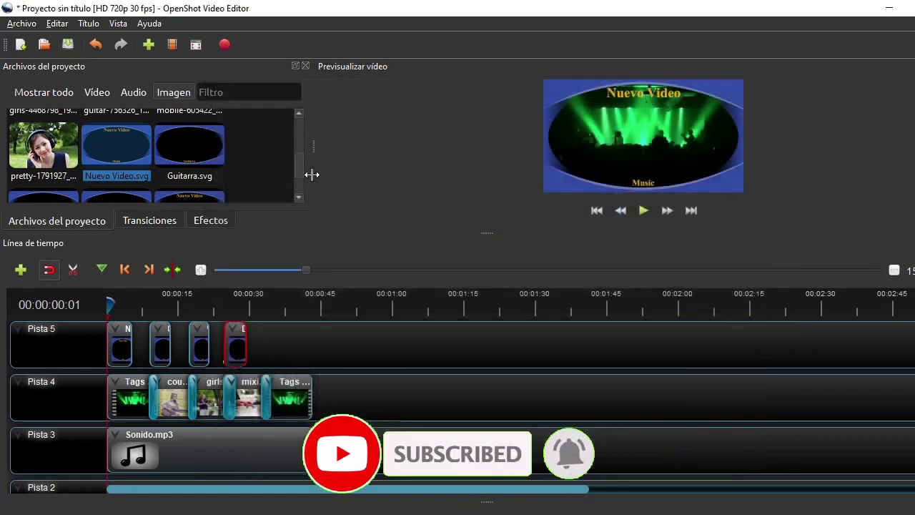
- Place the Nuevo Video-1 title on Pista 5 directly above the last video clip
drag(299, 162, 298, 186)
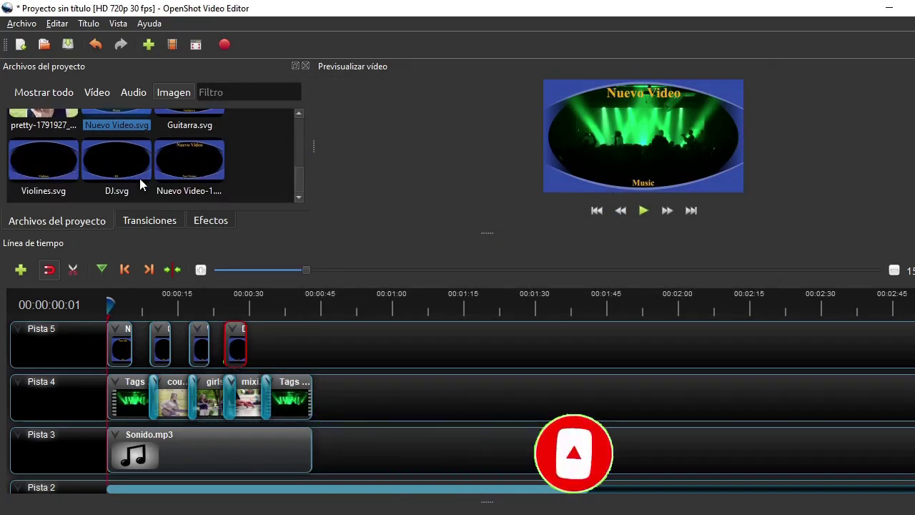
drag(192, 158, 266, 351)
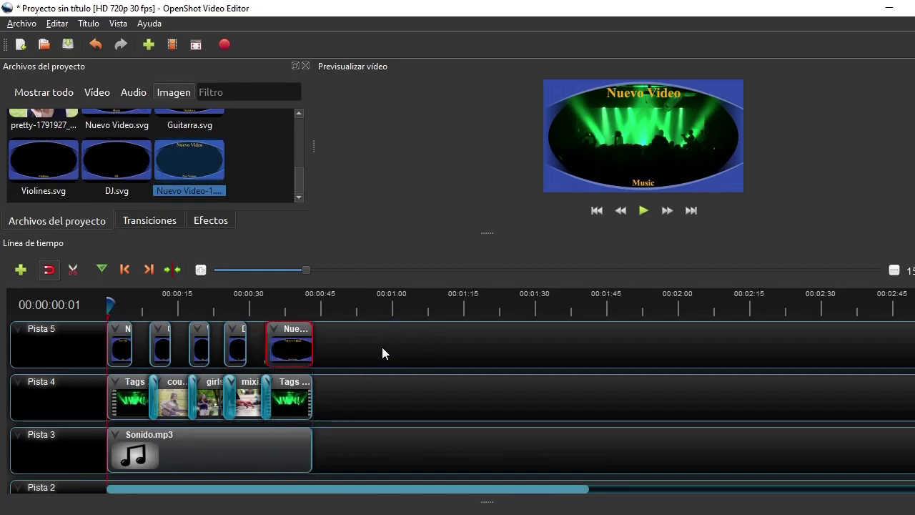
click(363, 336)
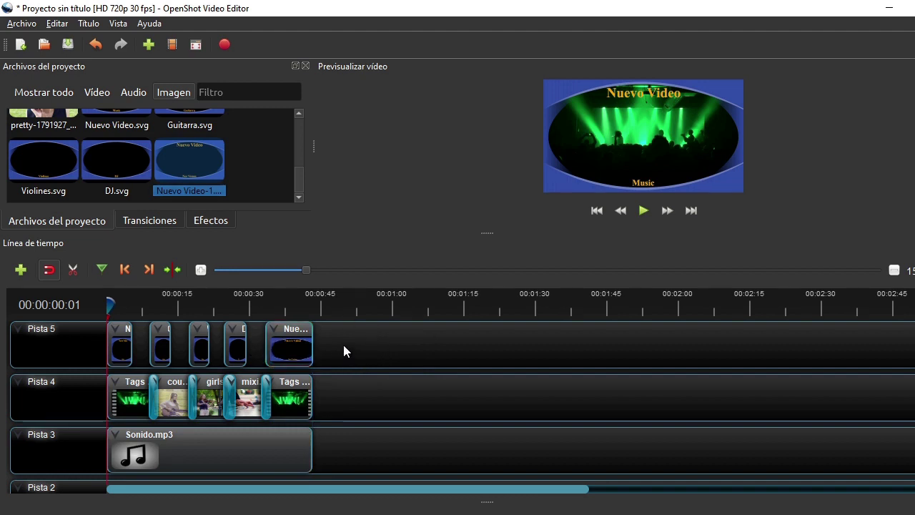
- Select all five titles on Pista 5 and apply a fast fade-in at the start of each clip
drag(343, 345, 118, 340)
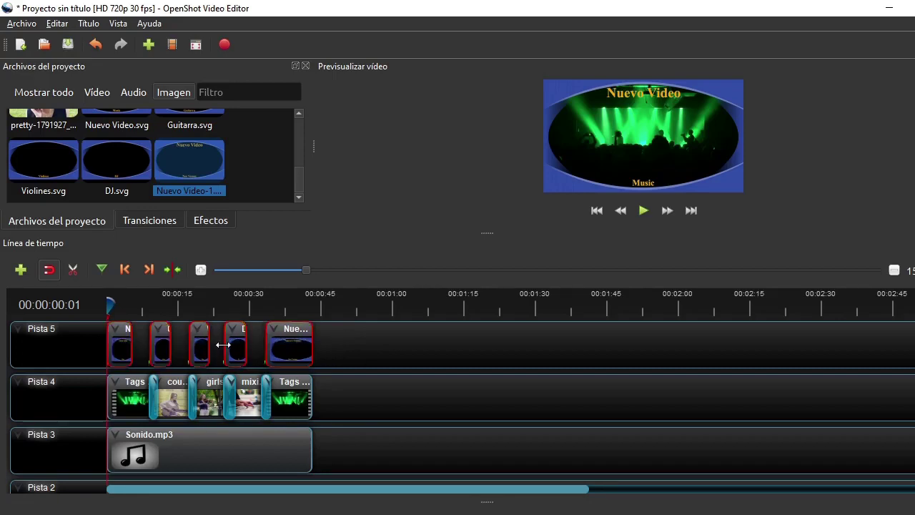
right_click(282, 334)
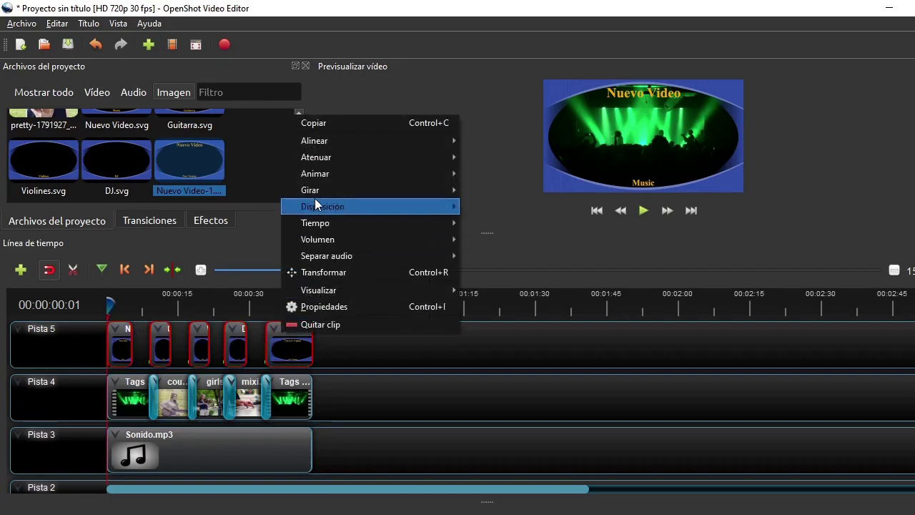
mouse_move(342, 158)
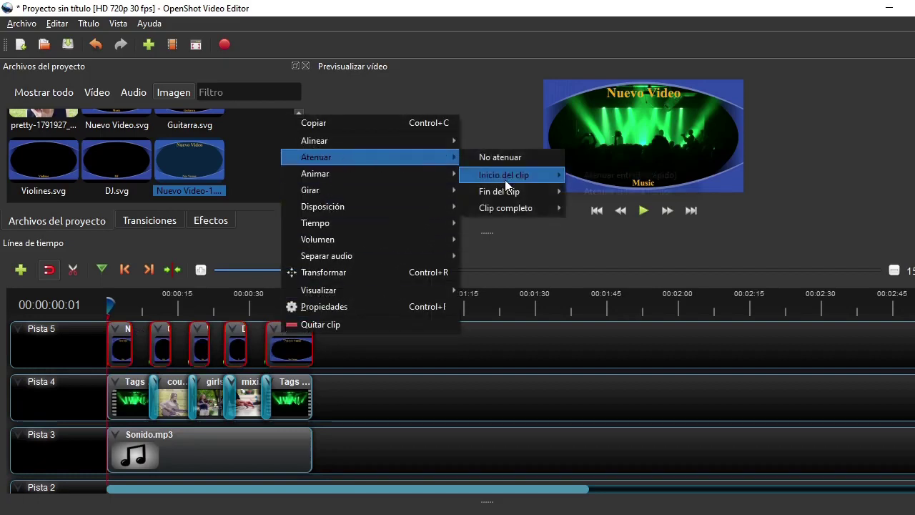
mouse_move(505, 177)
click(591, 177)
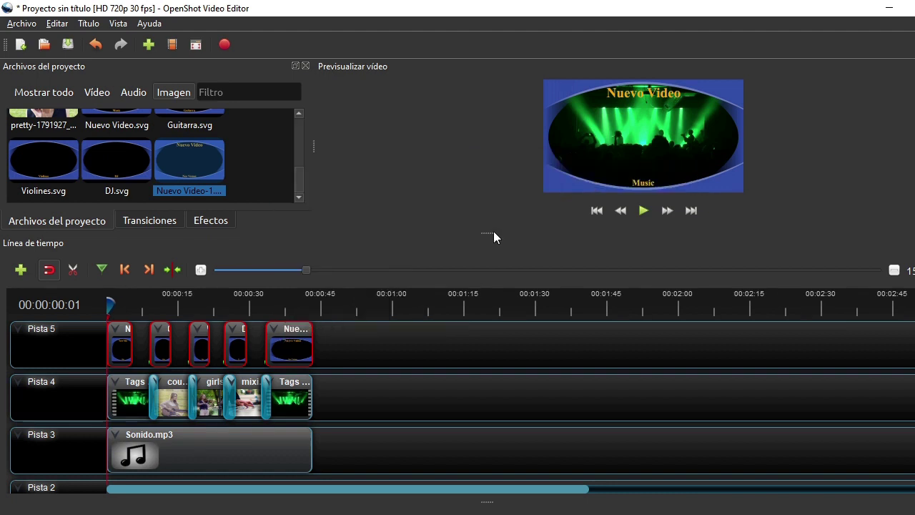
- Apply a fade-out at the end of all selected titles on Pista 5 and play the preview
right_click(286, 349)
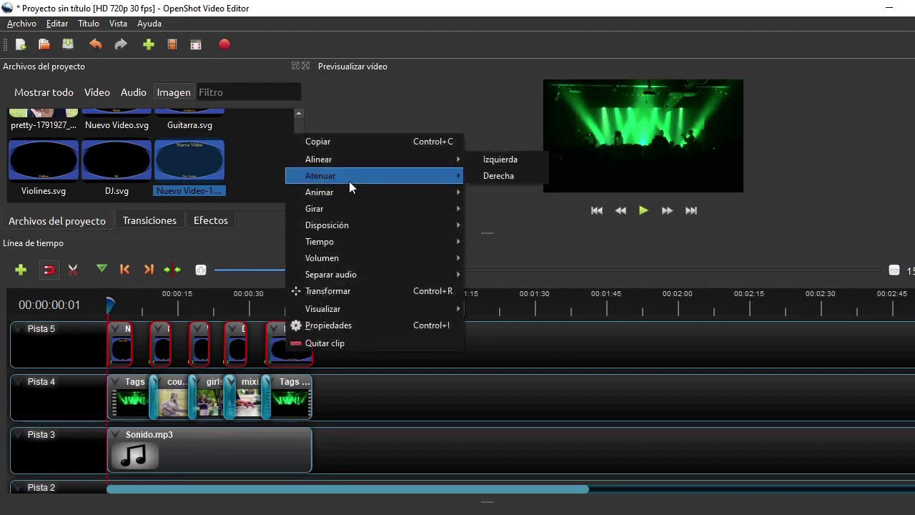
mouse_move(369, 185)
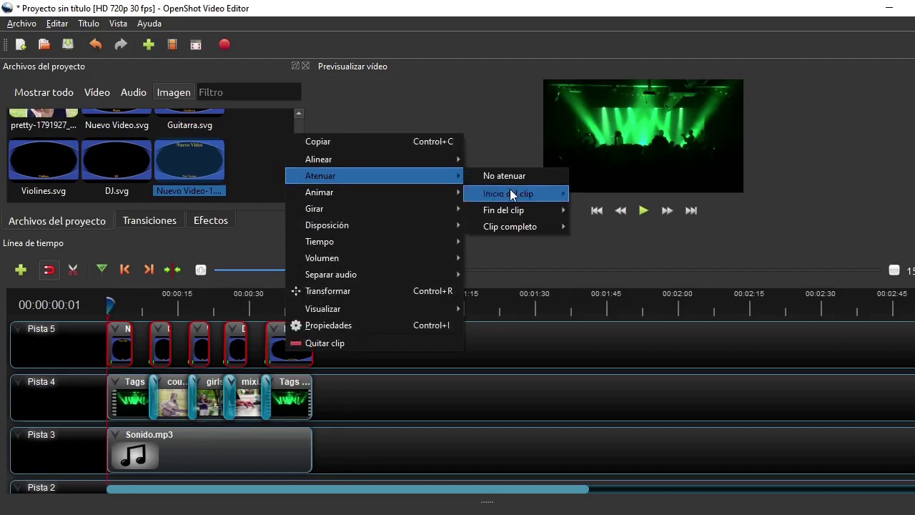
mouse_move(517, 210)
click(591, 213)
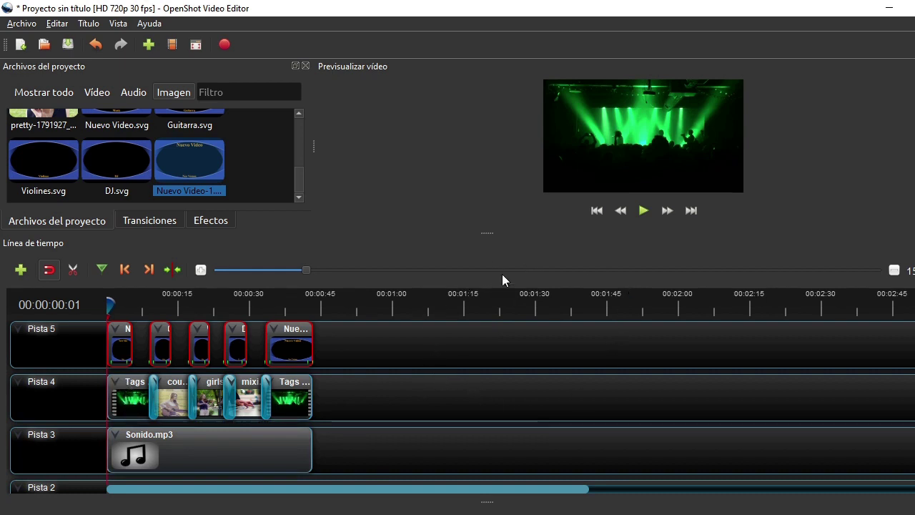
click(644, 211)
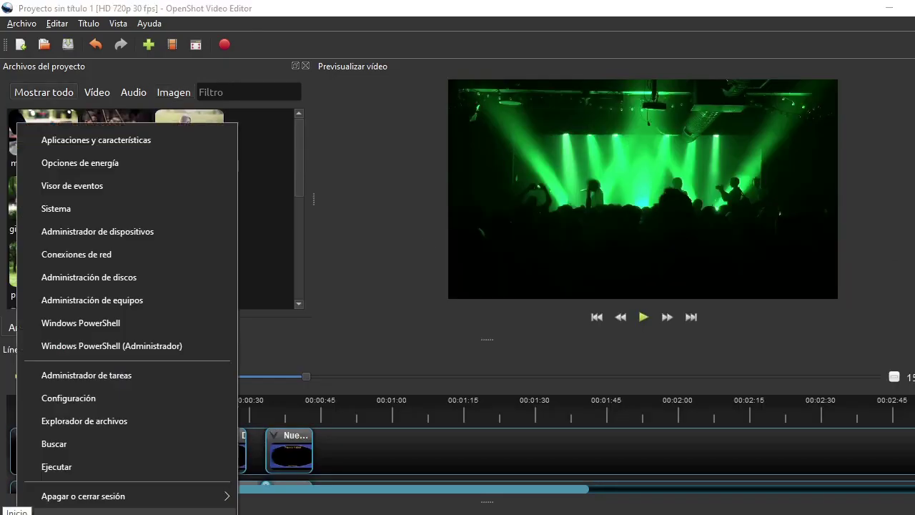
- In the Windows power settings, set the screen to turn off Nunca and the computer to sleep after 5 horas
click(122, 163)
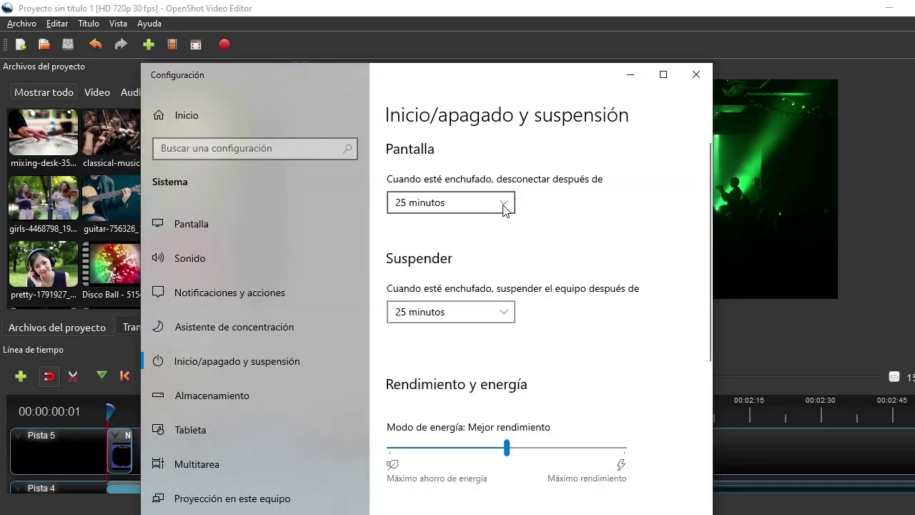
click(504, 206)
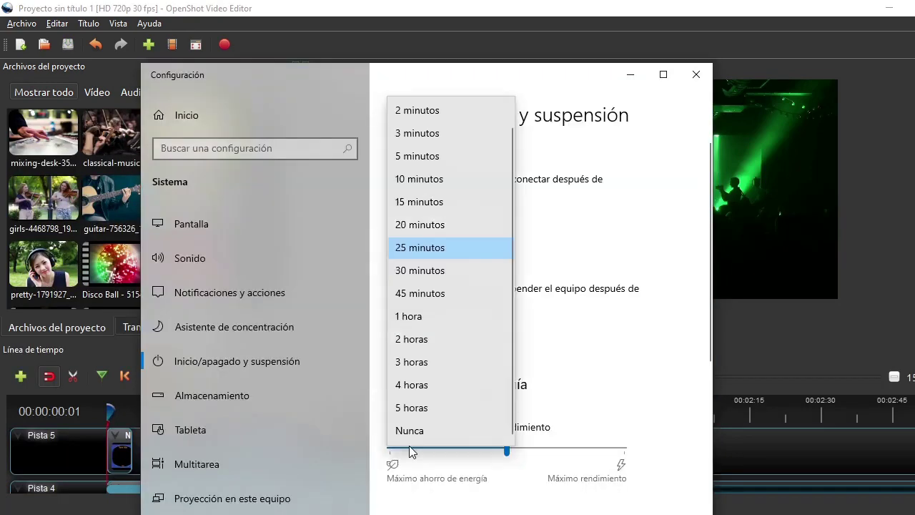
click(411, 432)
click(492, 305)
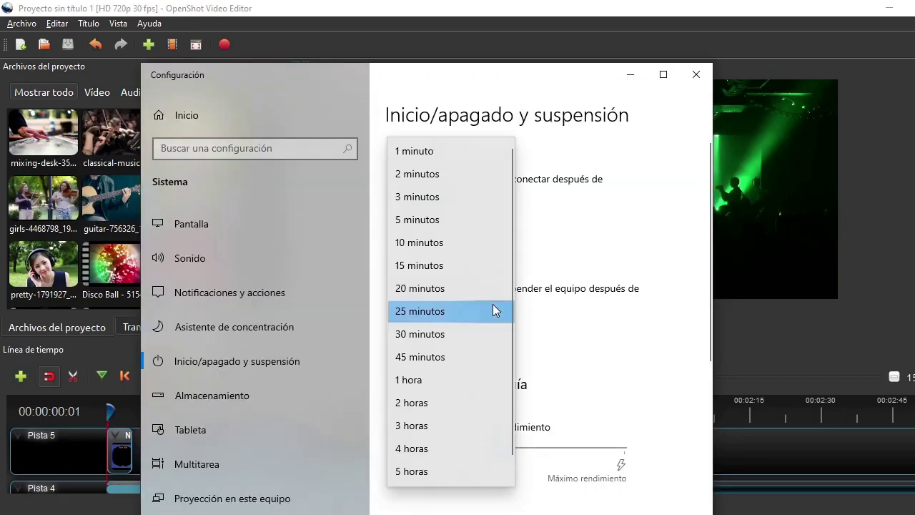
click(413, 471)
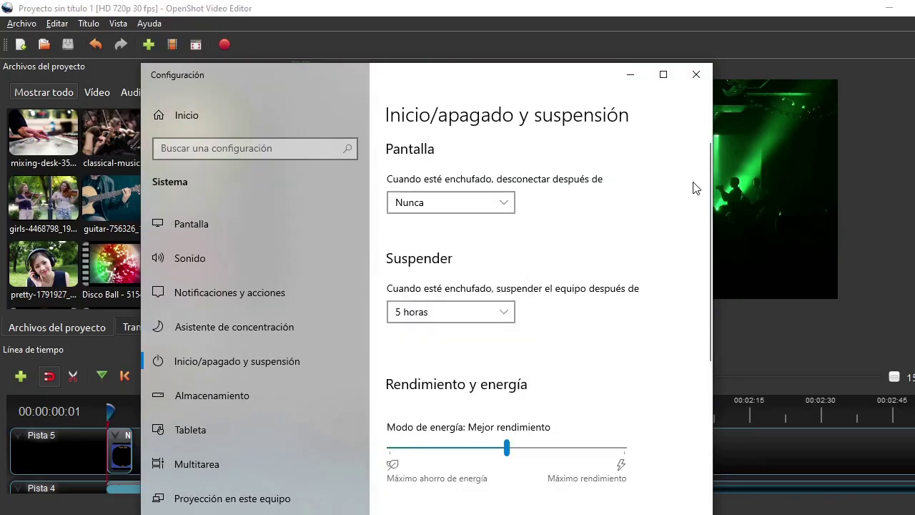
click(697, 75)
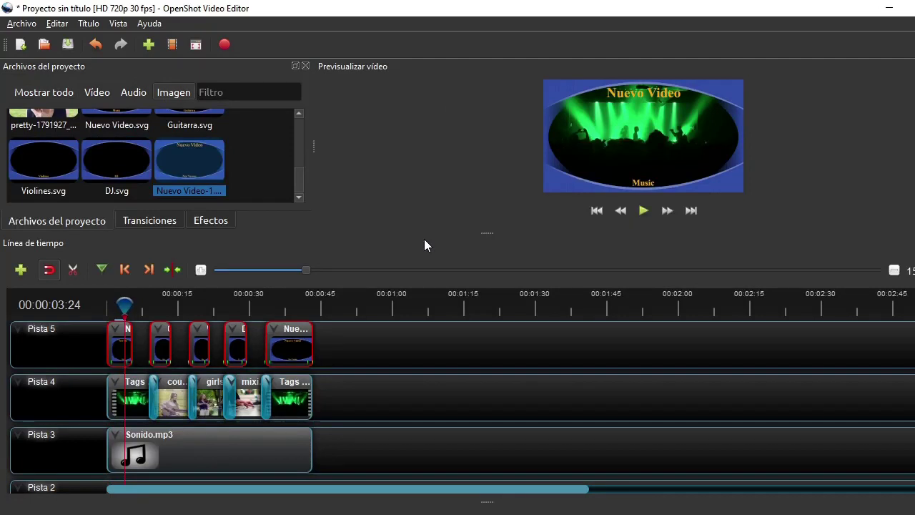
- Start a video export with the profile Todos los formatos and the target MP4 (h.264)
click(222, 47)
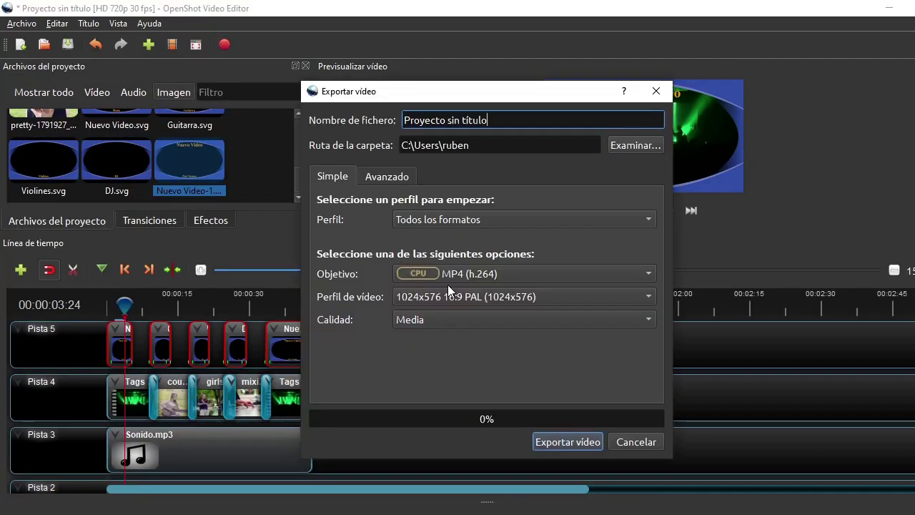
click(412, 217)
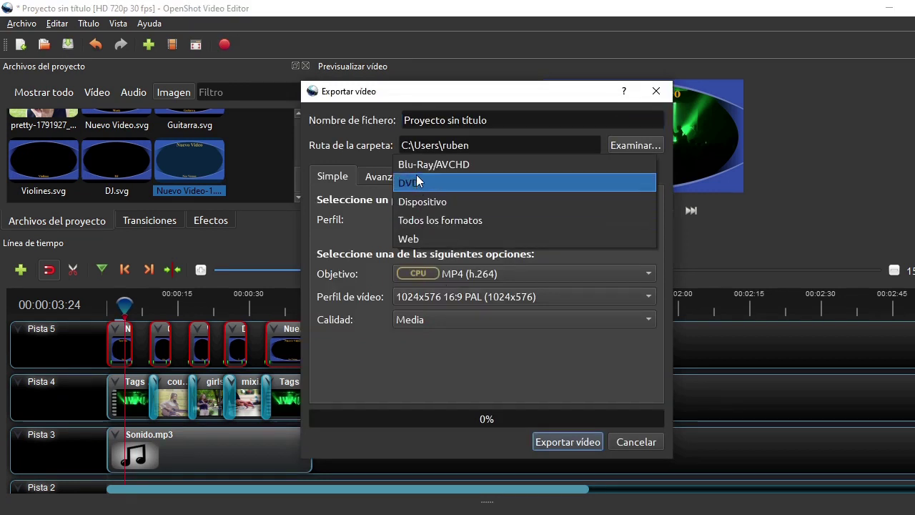
click(413, 221)
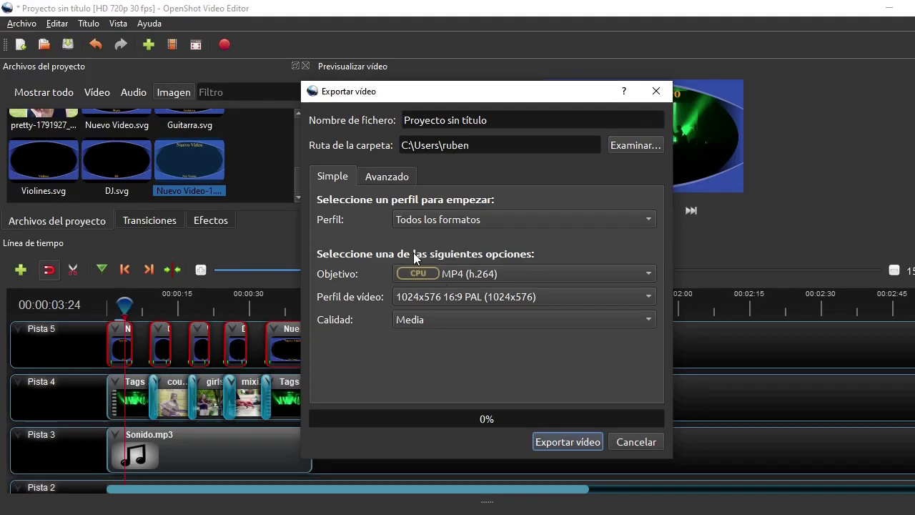
click(504, 272)
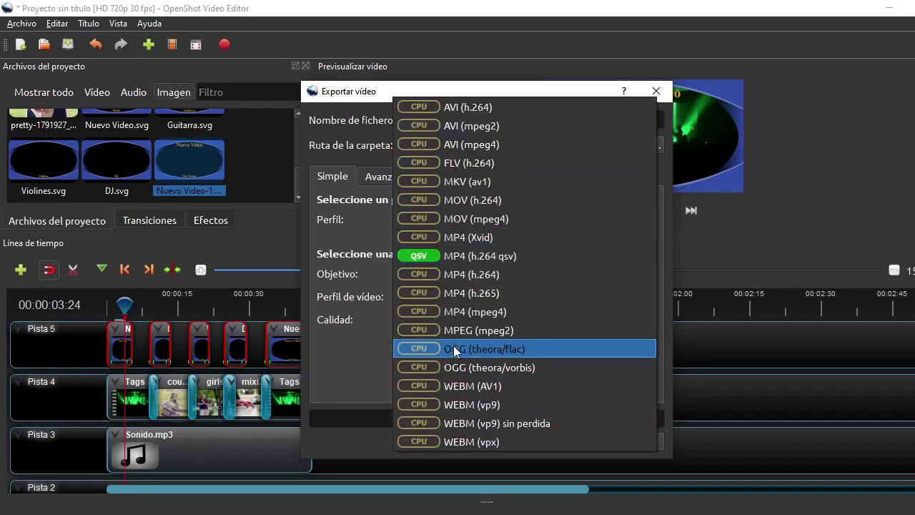
click(428, 278)
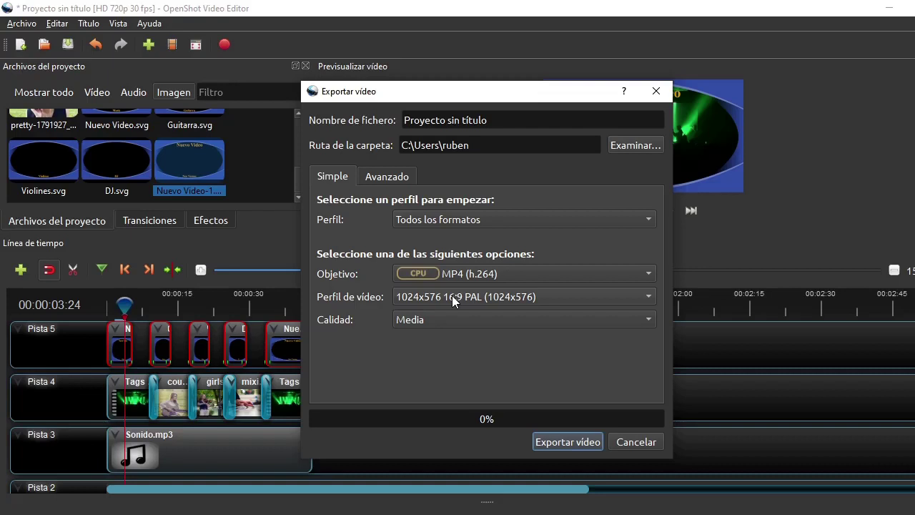
- Set the export's video profile to HD 720p 50 fps (1280x720) and its quality to Alta
click(452, 296)
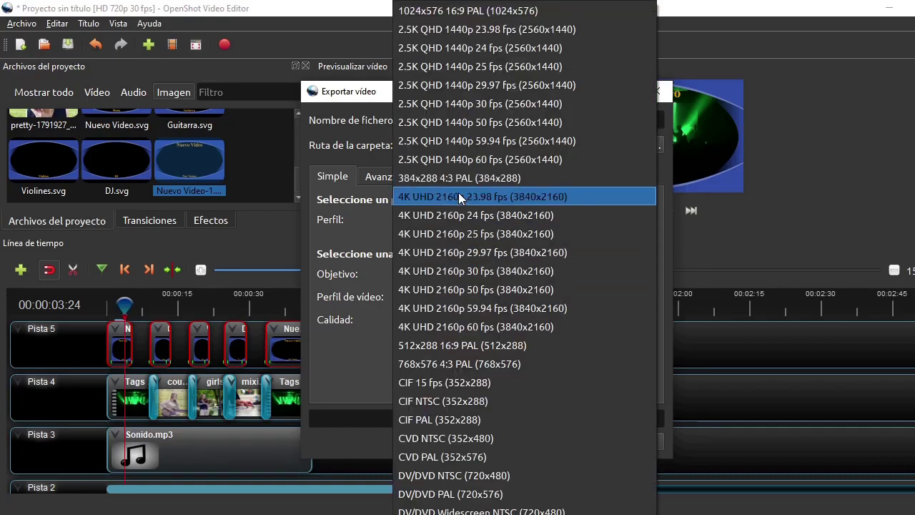
scroll(447, 424, down, 7)
scroll(442, 334, down, 3)
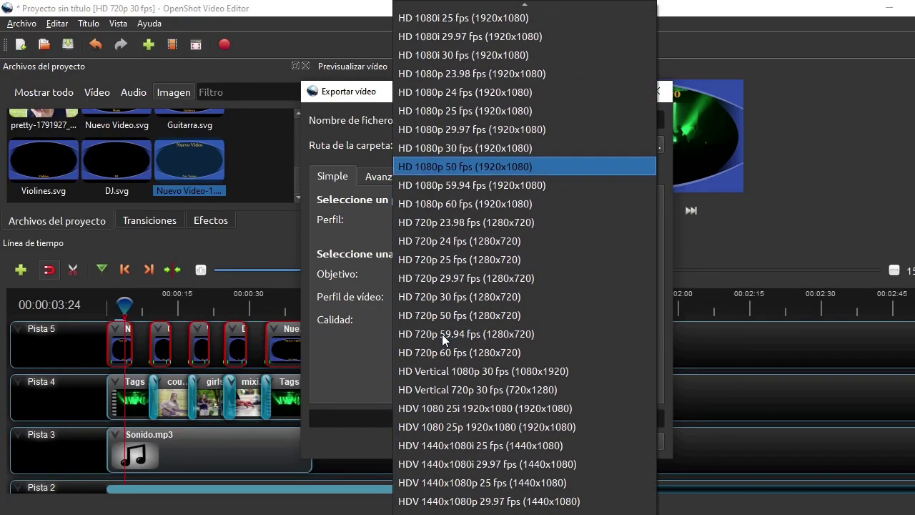
scroll(468, 203, up, 1)
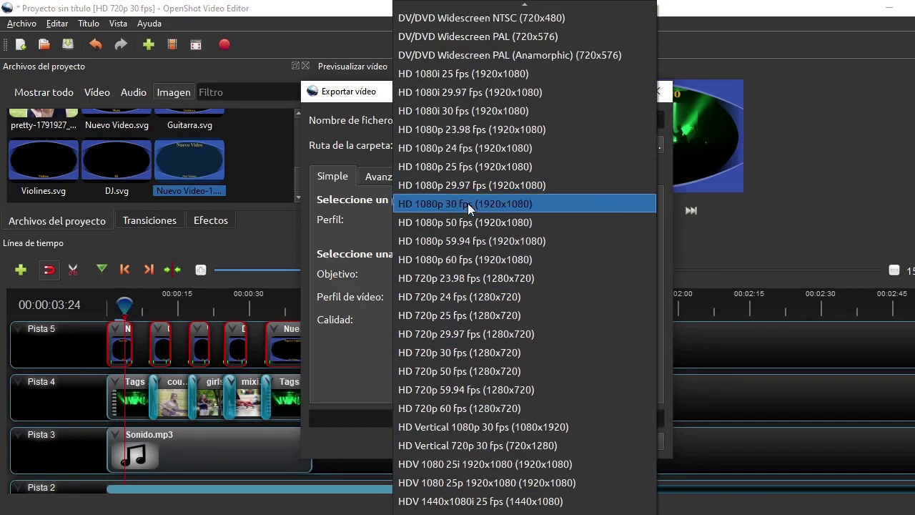
click(469, 372)
click(451, 315)
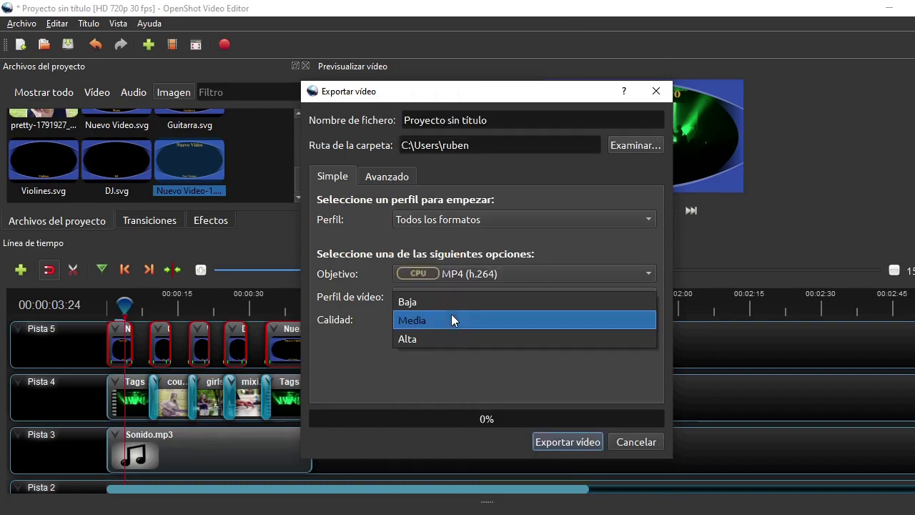
click(424, 336)
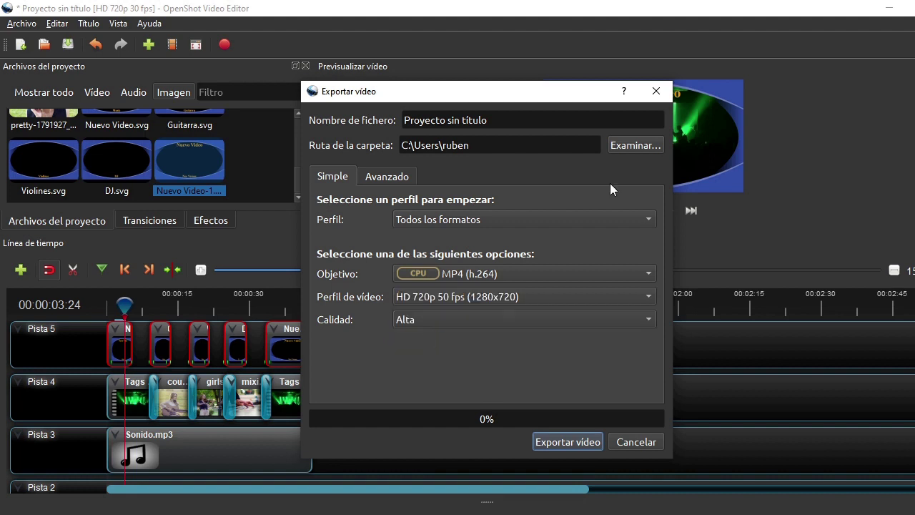
- Choose the user's Vídeos folder as the export destination
click(629, 145)
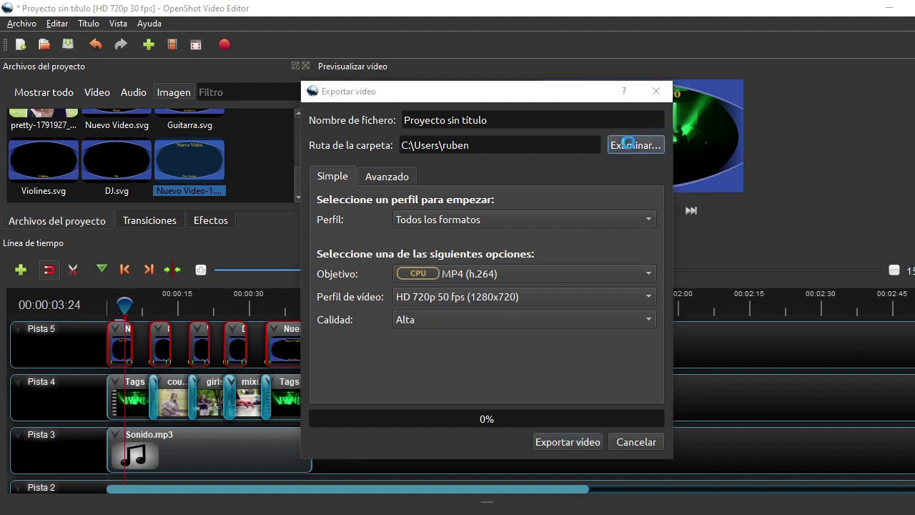
scroll(368, 343, down, 1)
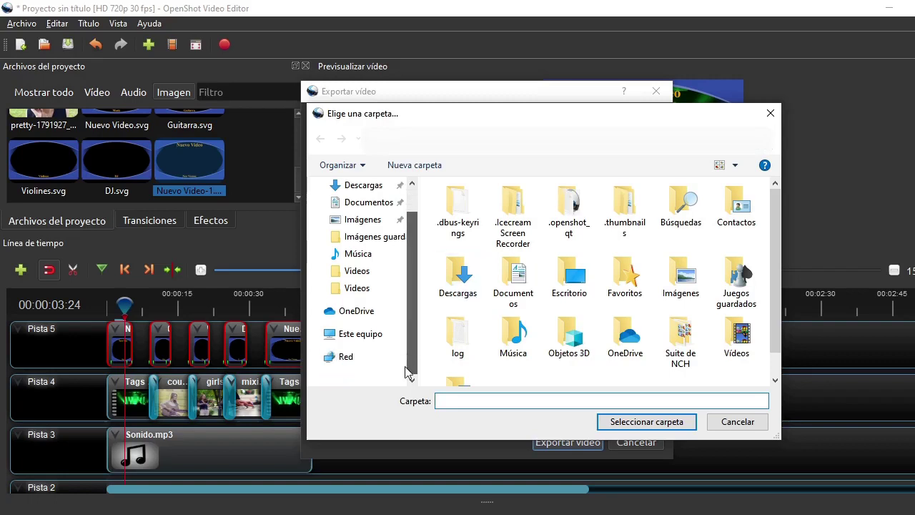
click(367, 341)
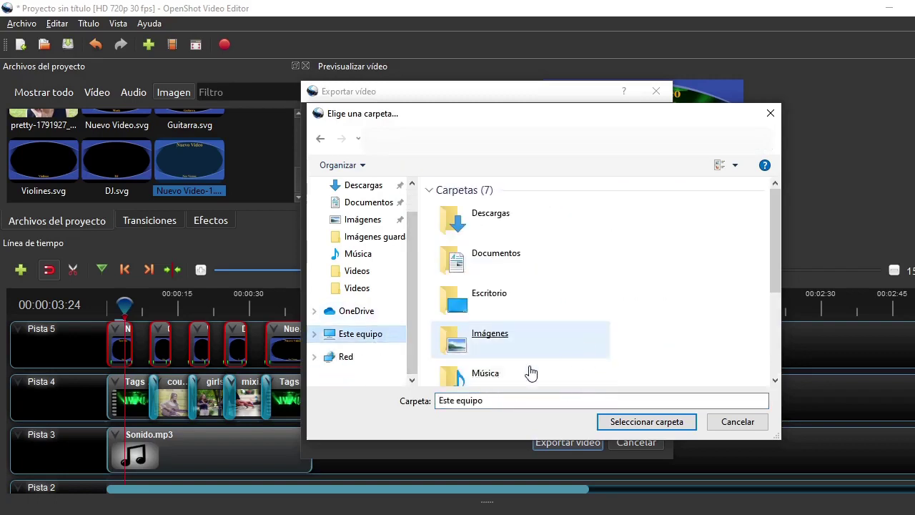
scroll(525, 369, down, 2)
double_click(482, 306)
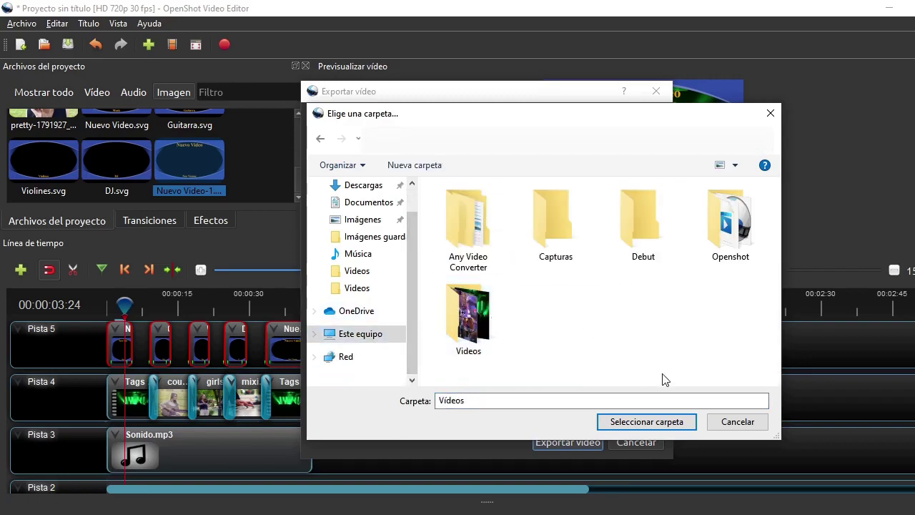
click(656, 424)
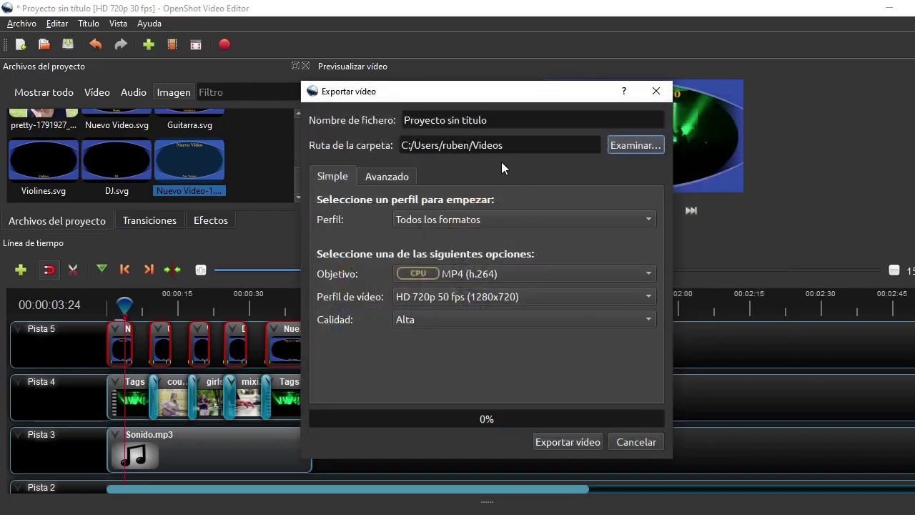
- Name the export file Nuevo Video, export the video and close the export dialog once it finishes
drag(493, 120, 402, 120)
text(N)
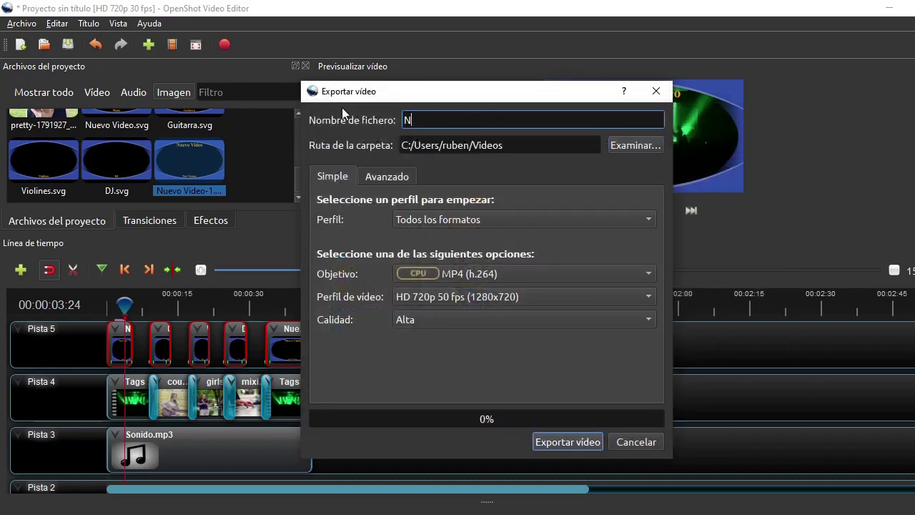
text(uevo Video)
click(560, 439)
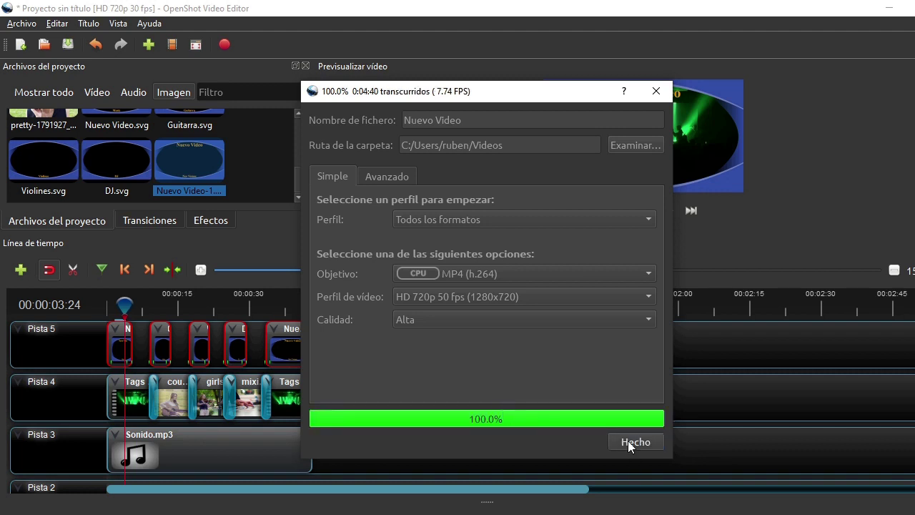
click(633, 442)
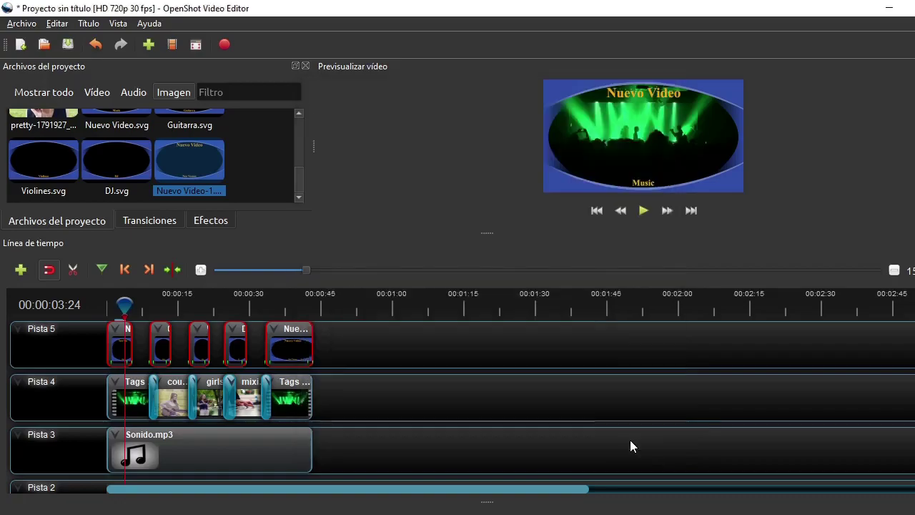